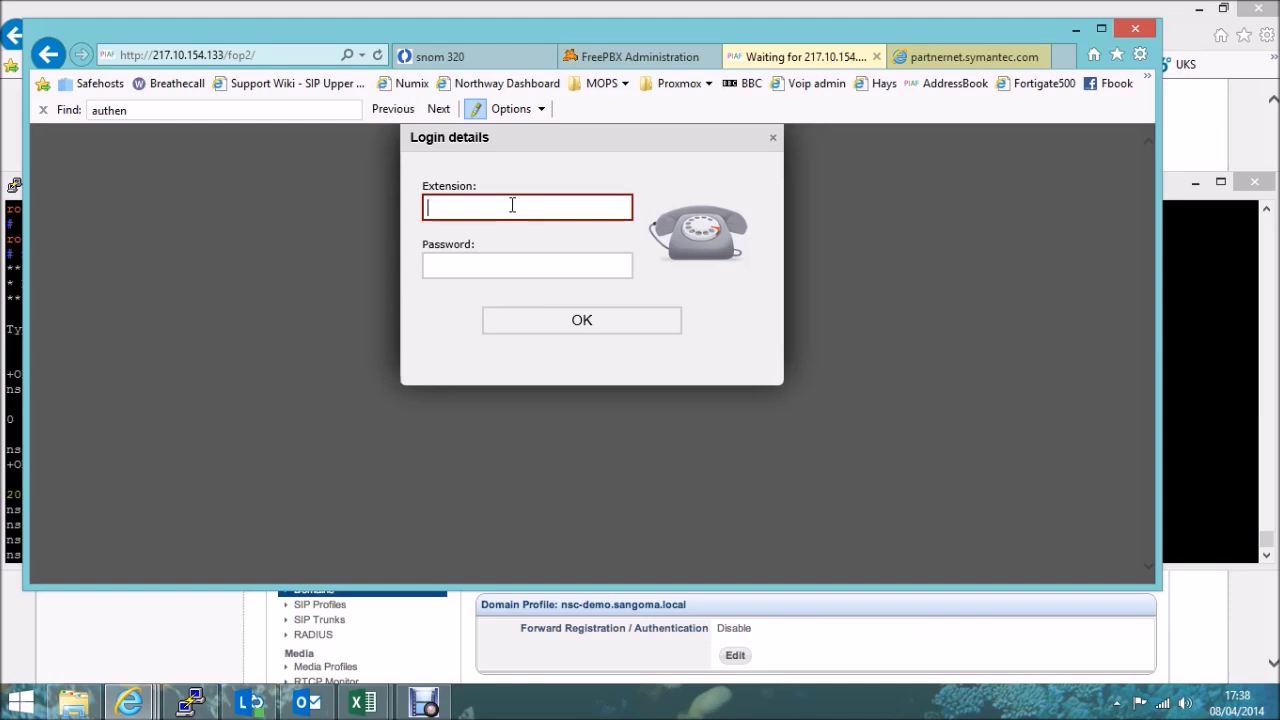
Log in to FOP2 as extension 1003 with its password and maximize the browser window.
{"action": "type", "text": "1003"}
{"action": "key", "text": "Tab"}
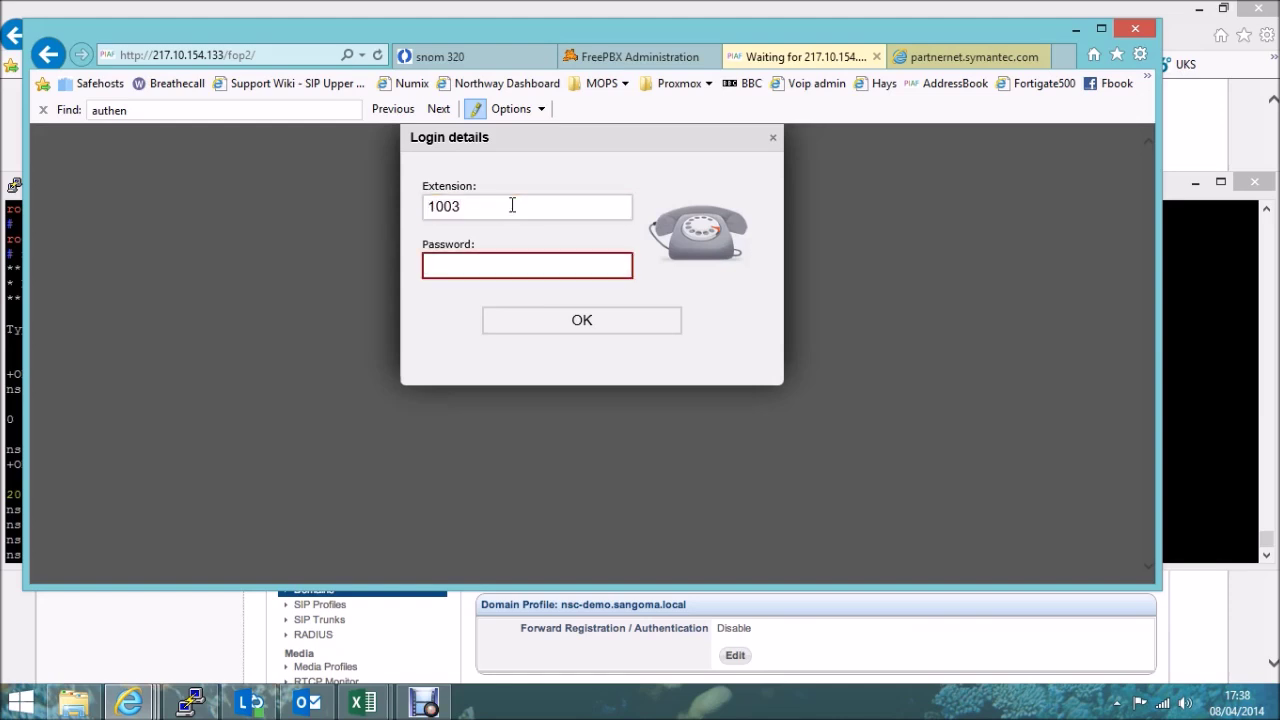
{"action": "type", "text": "1003"}
{"action": "left_click", "coordinate": [548, 323]}
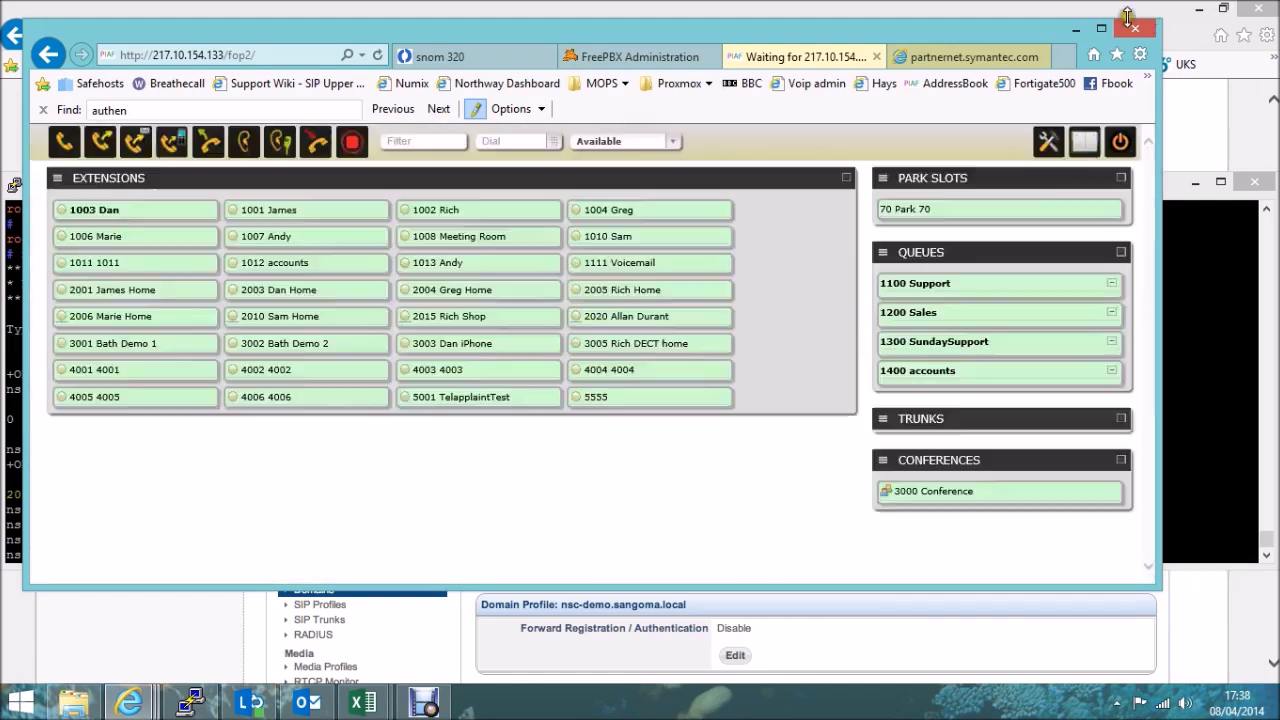
{"action": "left_click", "coordinate": [1101, 28]}
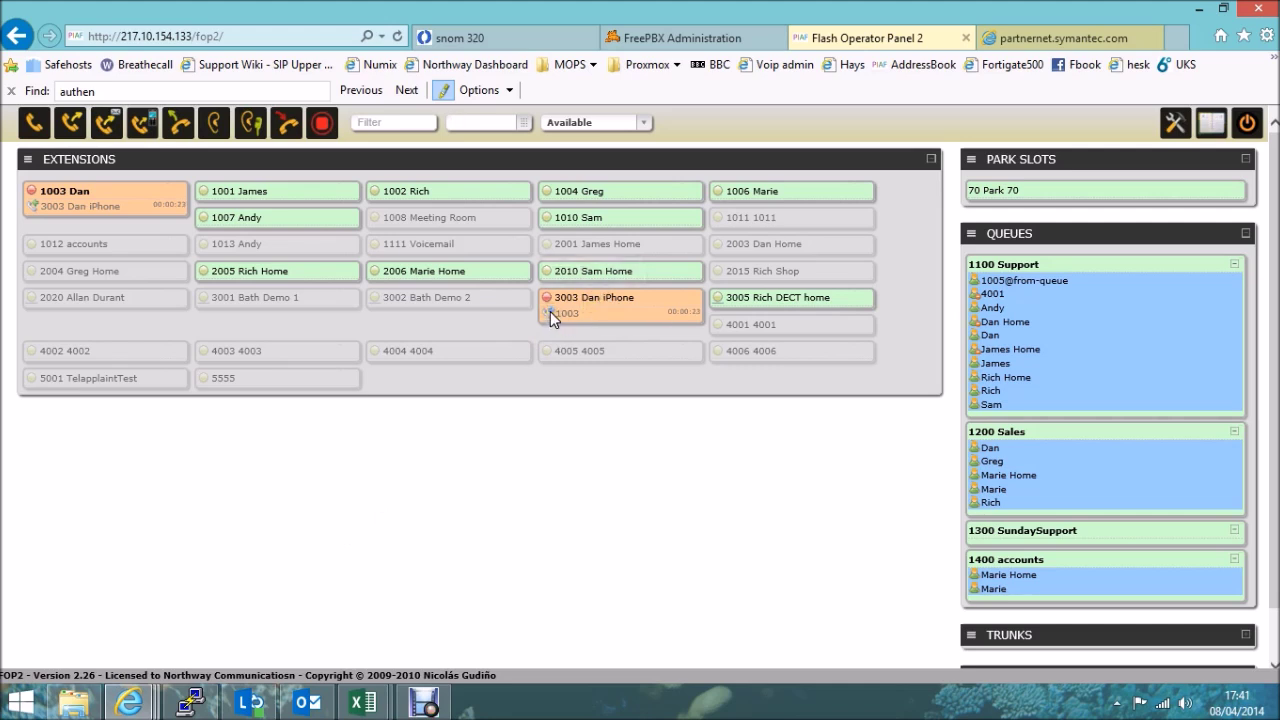
{"action": "left_click_drag", "start_coordinate": [550, 318], "coordinate": [698, 318]}
{"action": "left_click_drag", "start_coordinate": [34, 203], "coordinate": [102, 209]}
Hang up 1003 Dan's call with 3003 Dan iPhone and confirm with Yes.
{"action": "left_click", "coordinate": [33, 198]}
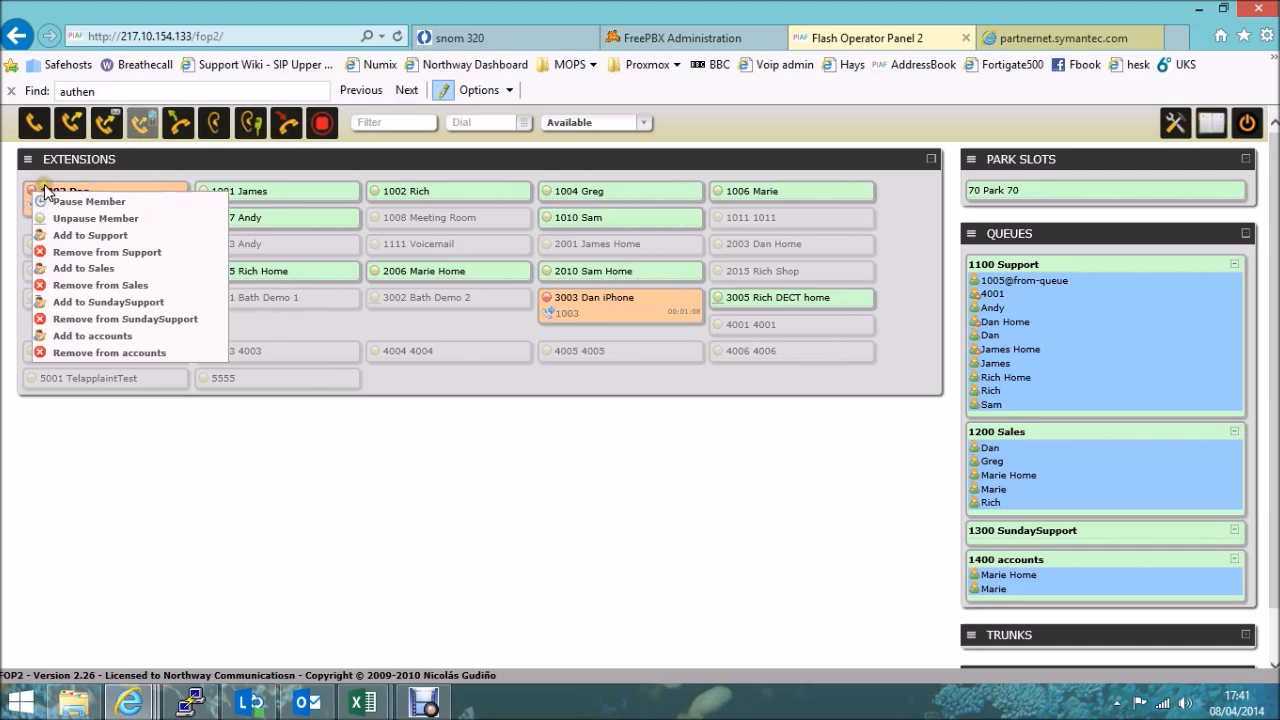
{"action": "left_click", "coordinate": [193, 566]}
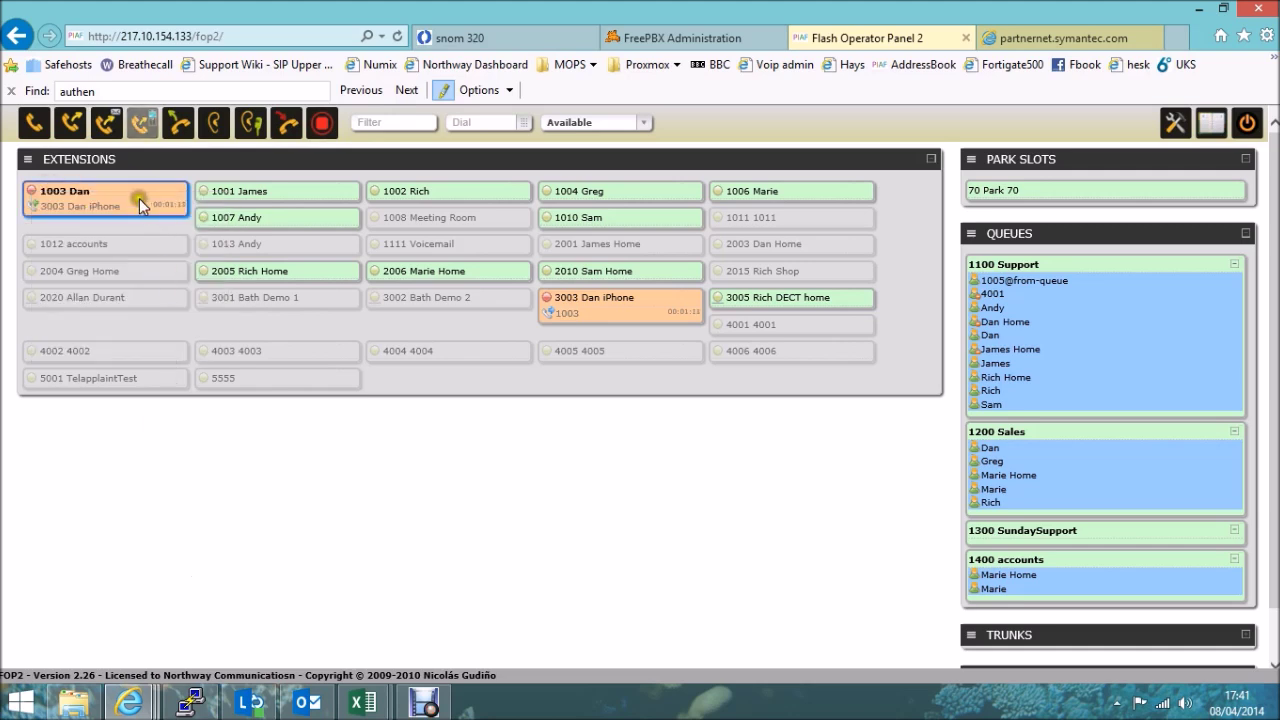
{"action": "left_click", "coordinate": [288, 130]}
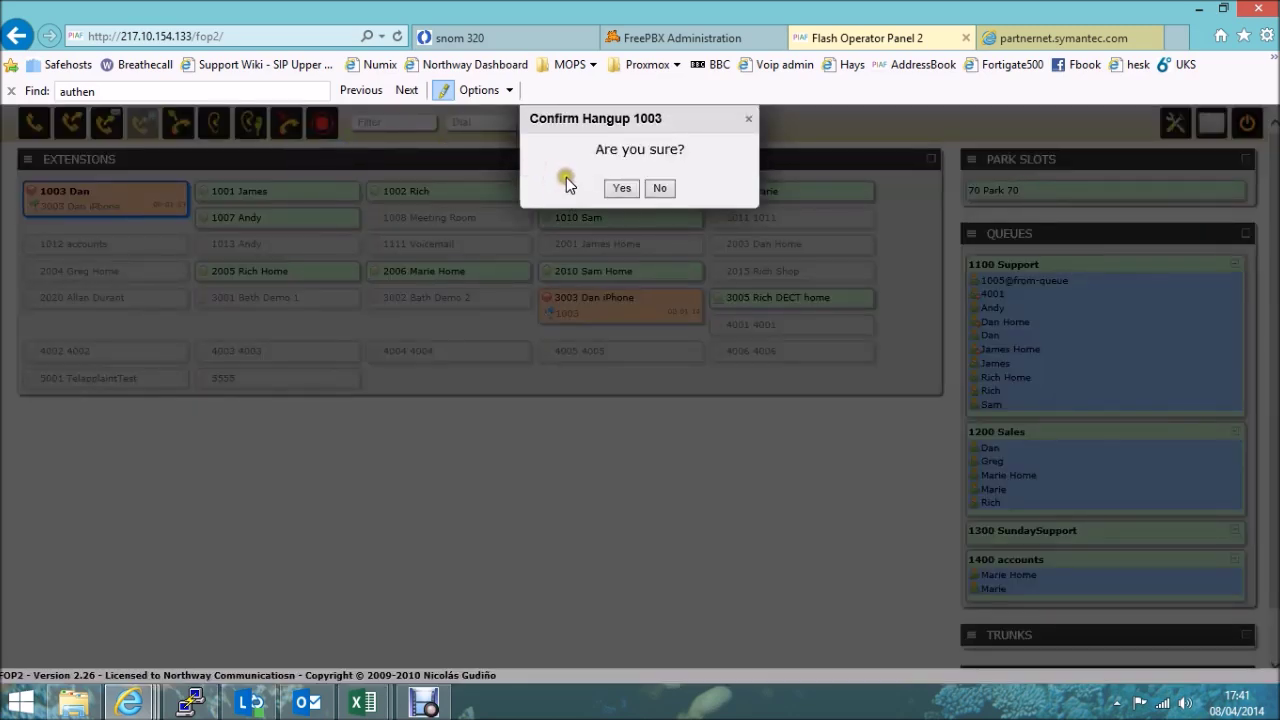
{"action": "left_click", "coordinate": [623, 190]}
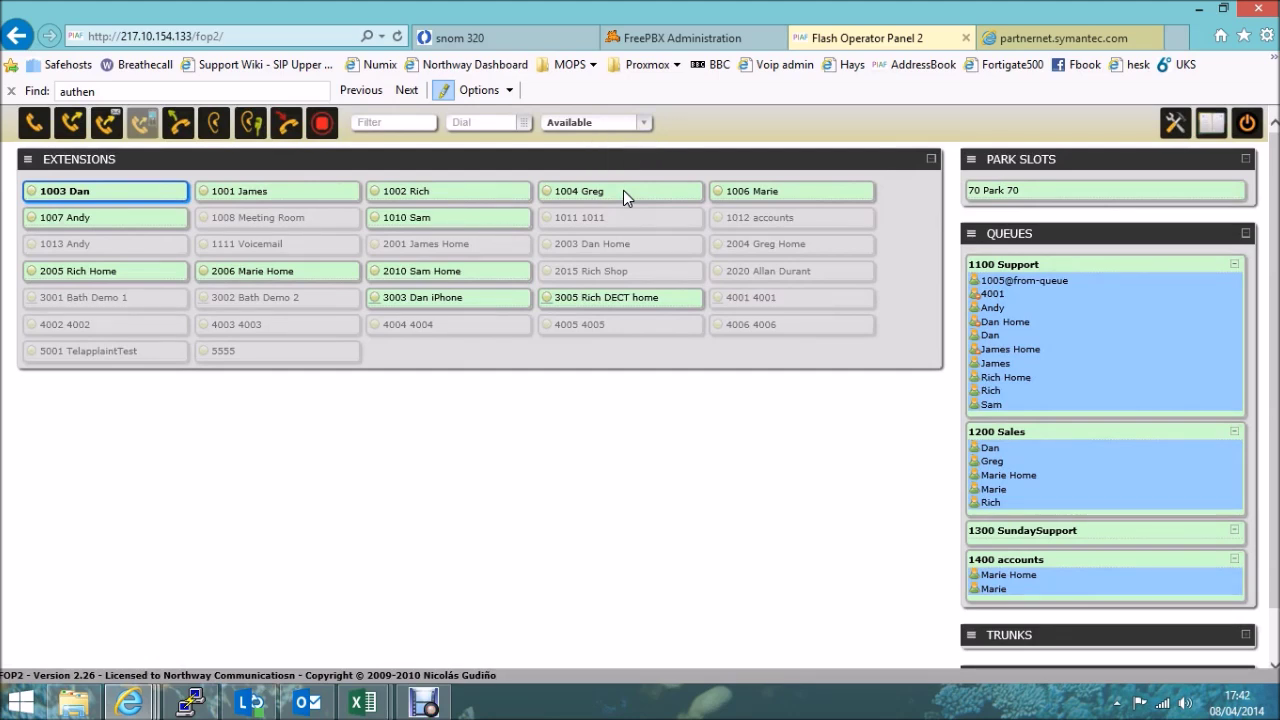
Dial 3003 from the toolbar Dial box to call Dan iPhone from 1003 Dan.
{"action": "left_click", "coordinate": [530, 296]}
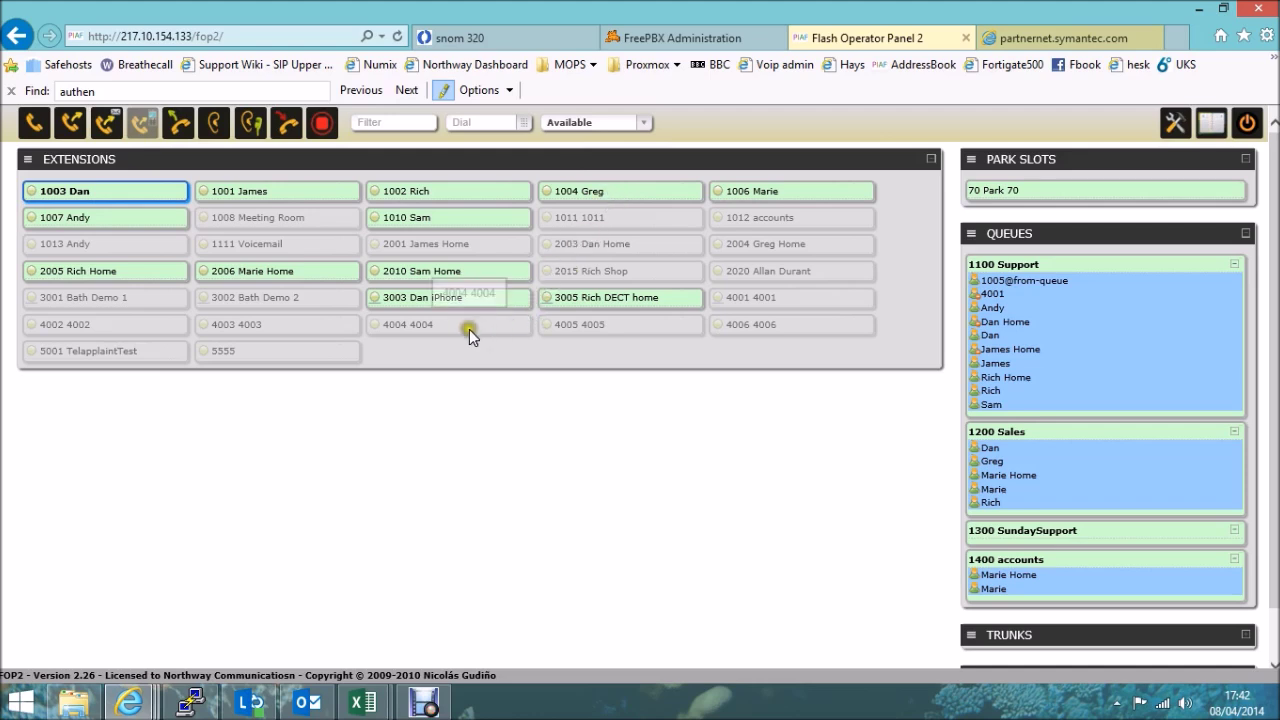
{"action": "left_click", "coordinate": [478, 122]}
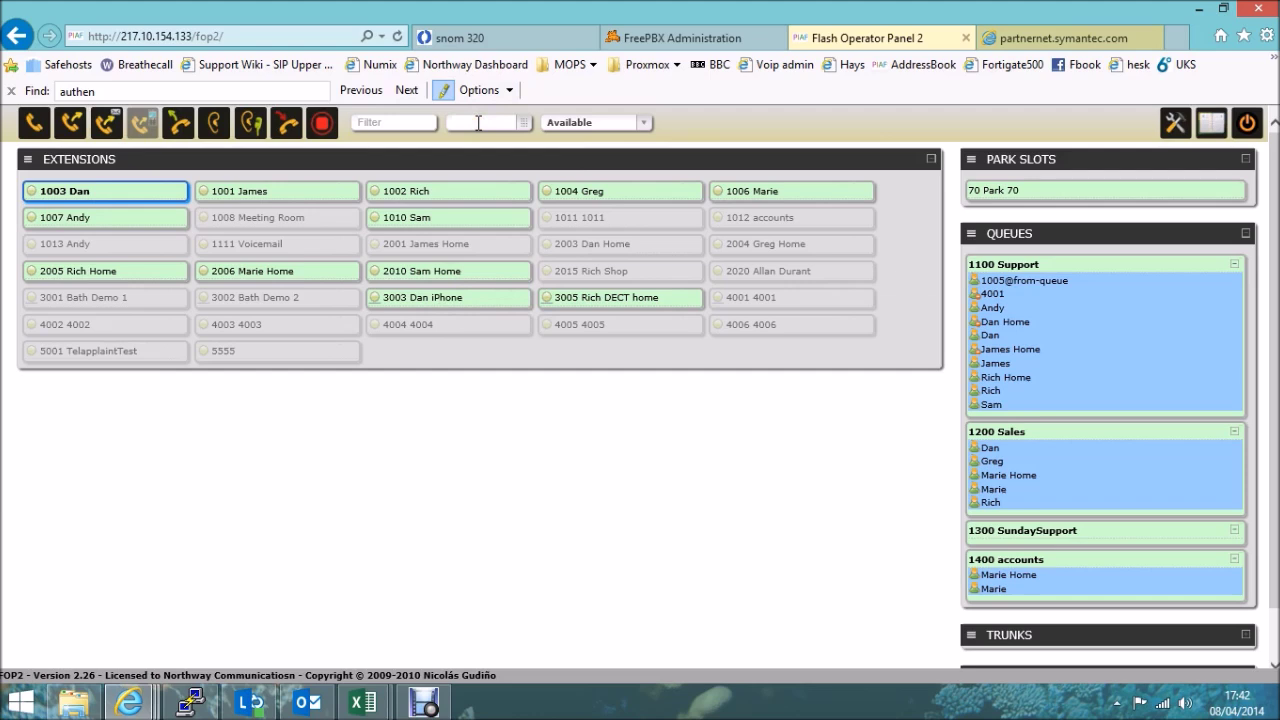
{"action": "left_click", "coordinate": [498, 482]}
{"action": "left_click", "coordinate": [470, 124]}
{"action": "type", "text": "3003"}
{"action": "key", "text": "Return"}
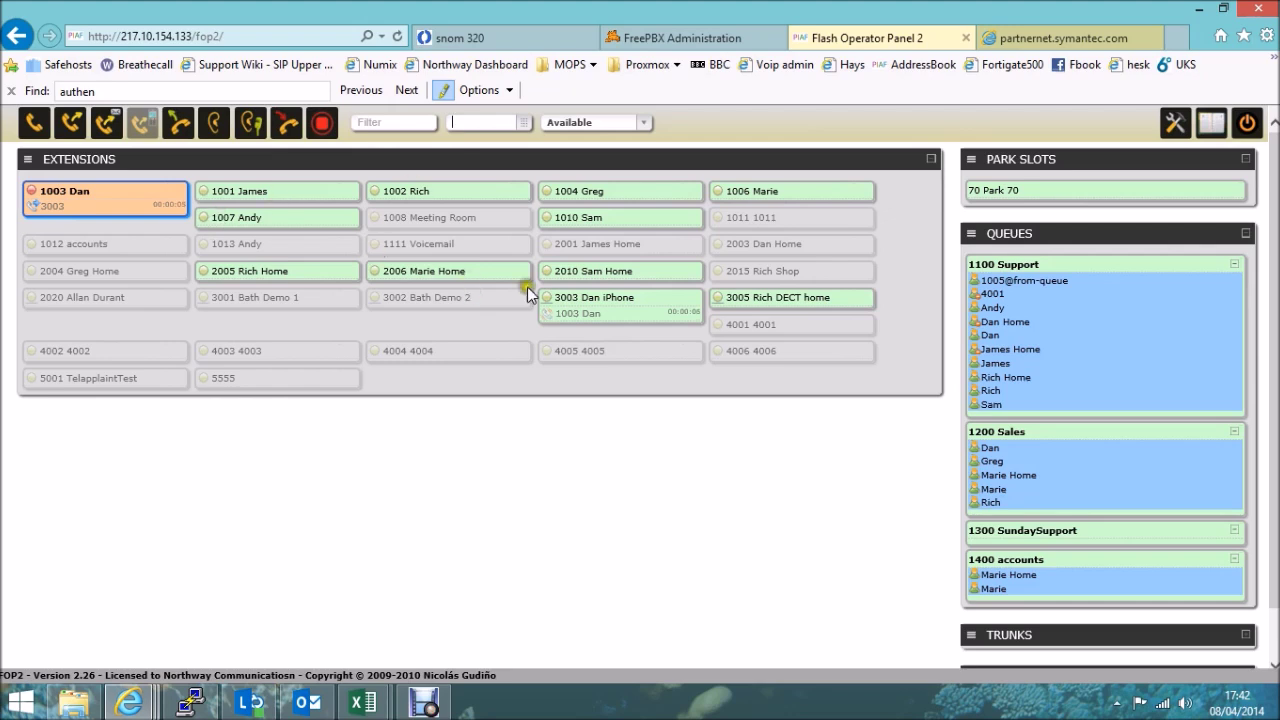
Select 1003 Dan and hang up the second call to 3003, confirming with Yes.
{"action": "left_click", "coordinate": [617, 319]}
{"action": "left_click", "coordinate": [130, 198]}
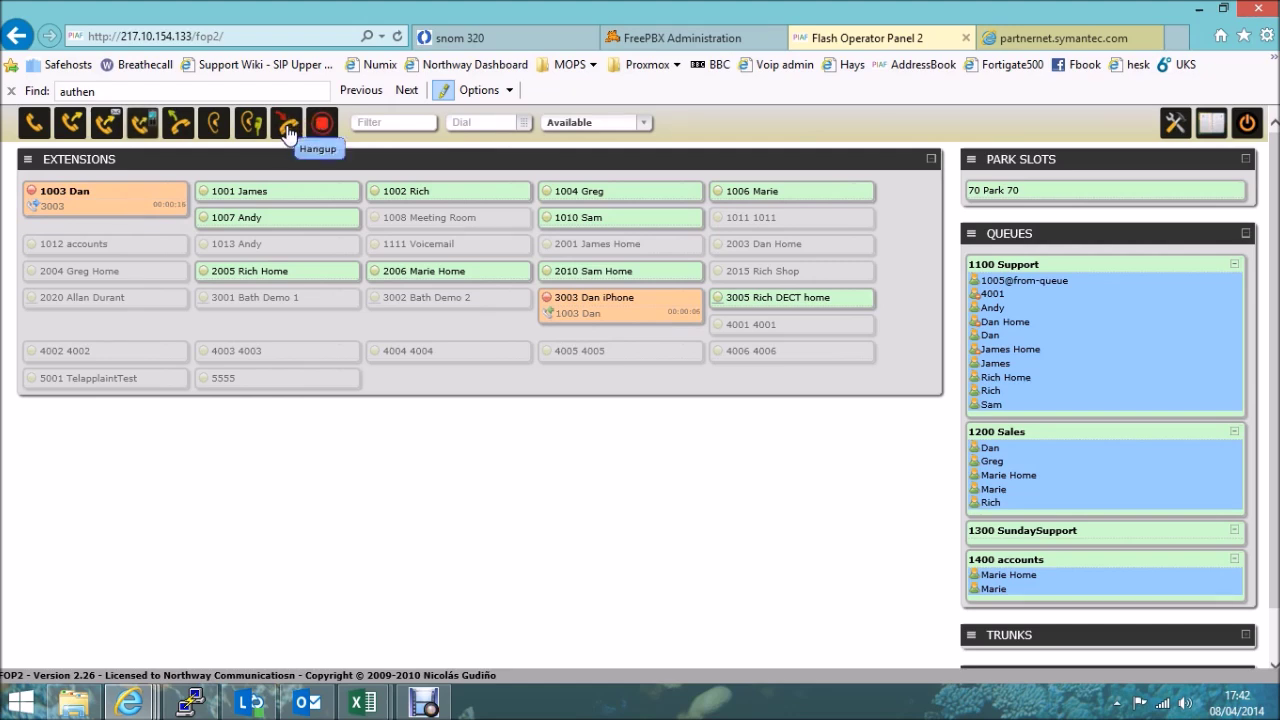
{"action": "left_click", "coordinate": [138, 200]}
{"action": "left_click", "coordinate": [288, 122]}
{"action": "left_click", "coordinate": [618, 188]}
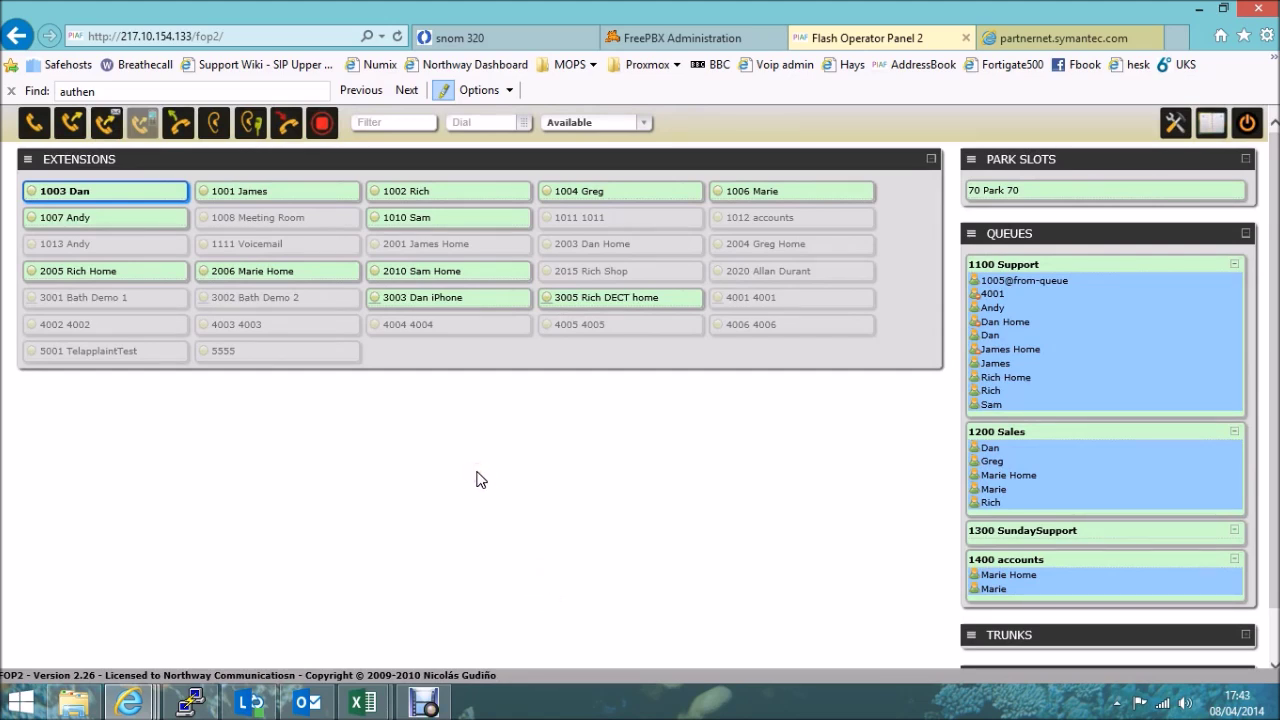
Change the presence status from Available to Break.
{"action": "left_click", "coordinate": [645, 128]}
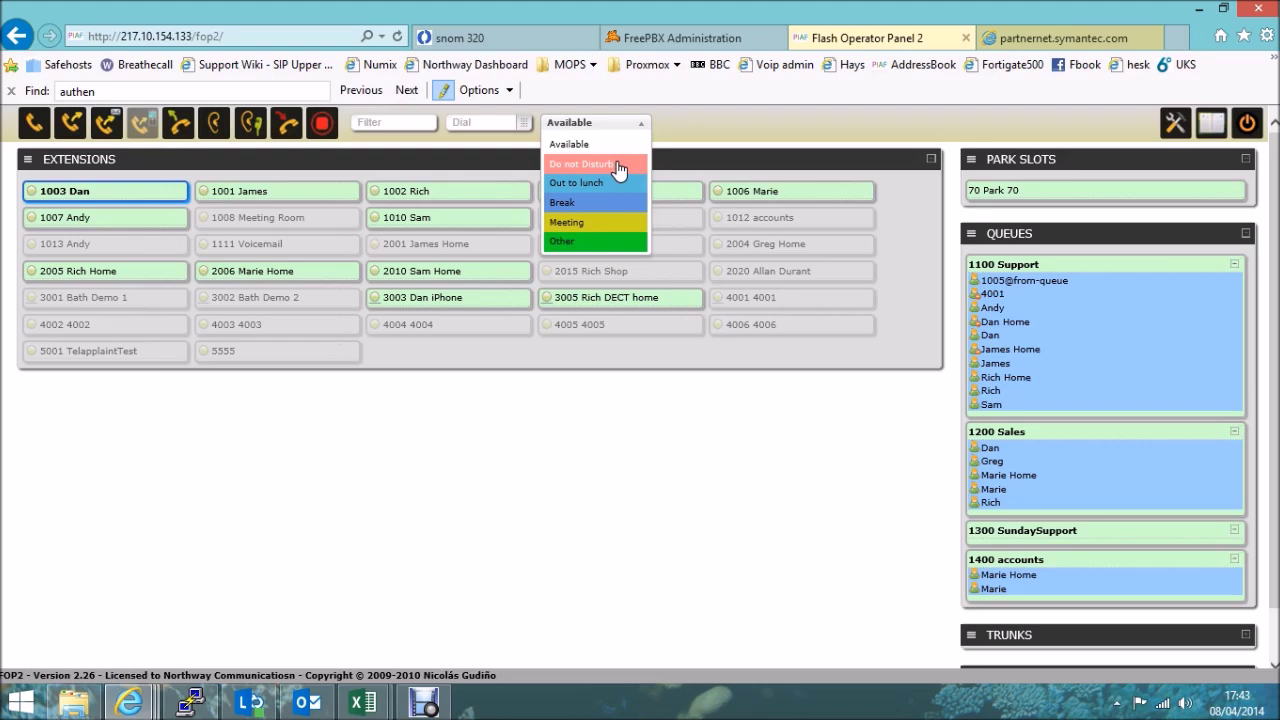
{"action": "left_click", "coordinate": [572, 205]}
{"action": "left_click", "coordinate": [572, 205]}
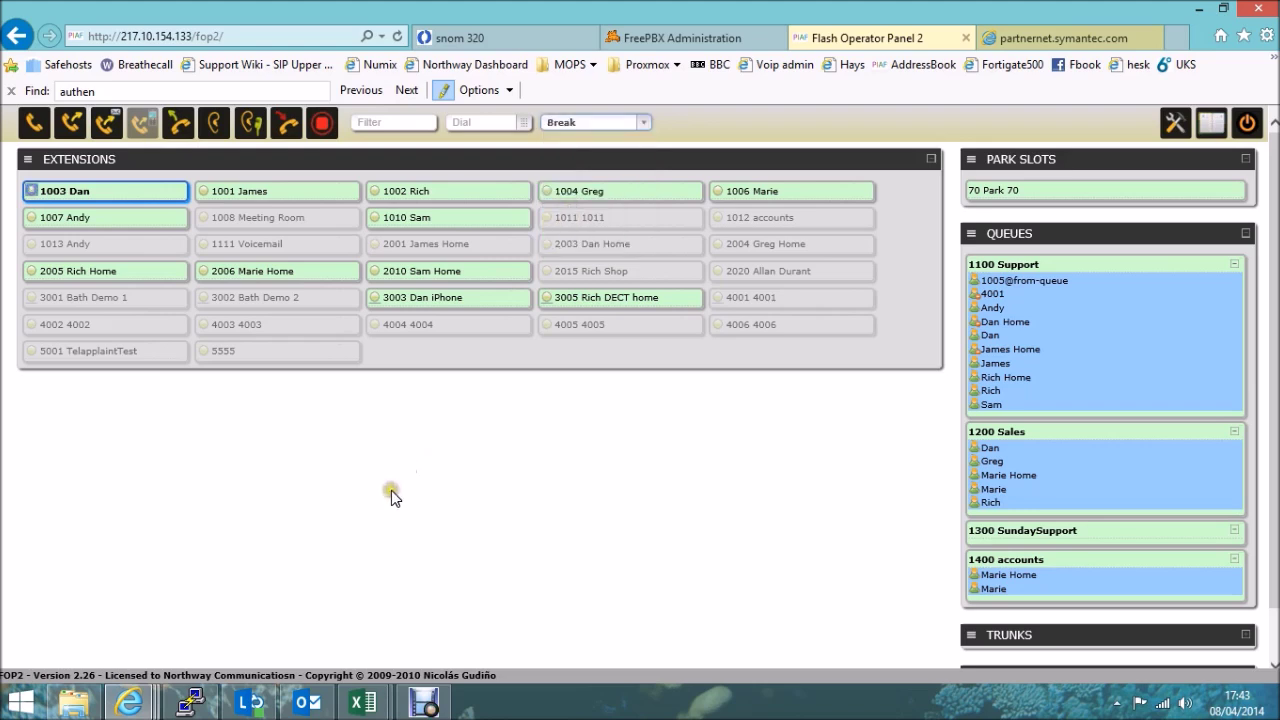
{"action": "mouse_move", "coordinate": [40, 201]}
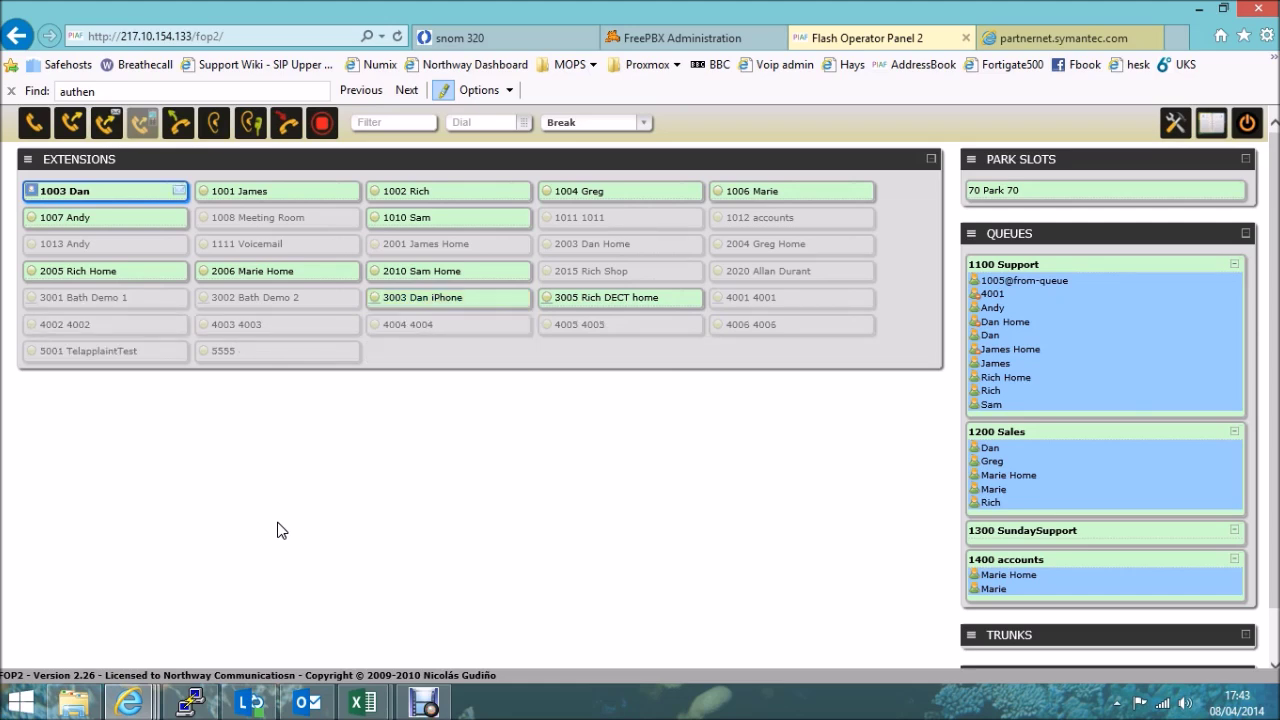
{"action": "mouse_move", "coordinate": [179, 196]}
Switch the presence status from Break back to Available.
{"action": "left_click", "coordinate": [102, 192]}
{"action": "left_click", "coordinate": [128, 192]}
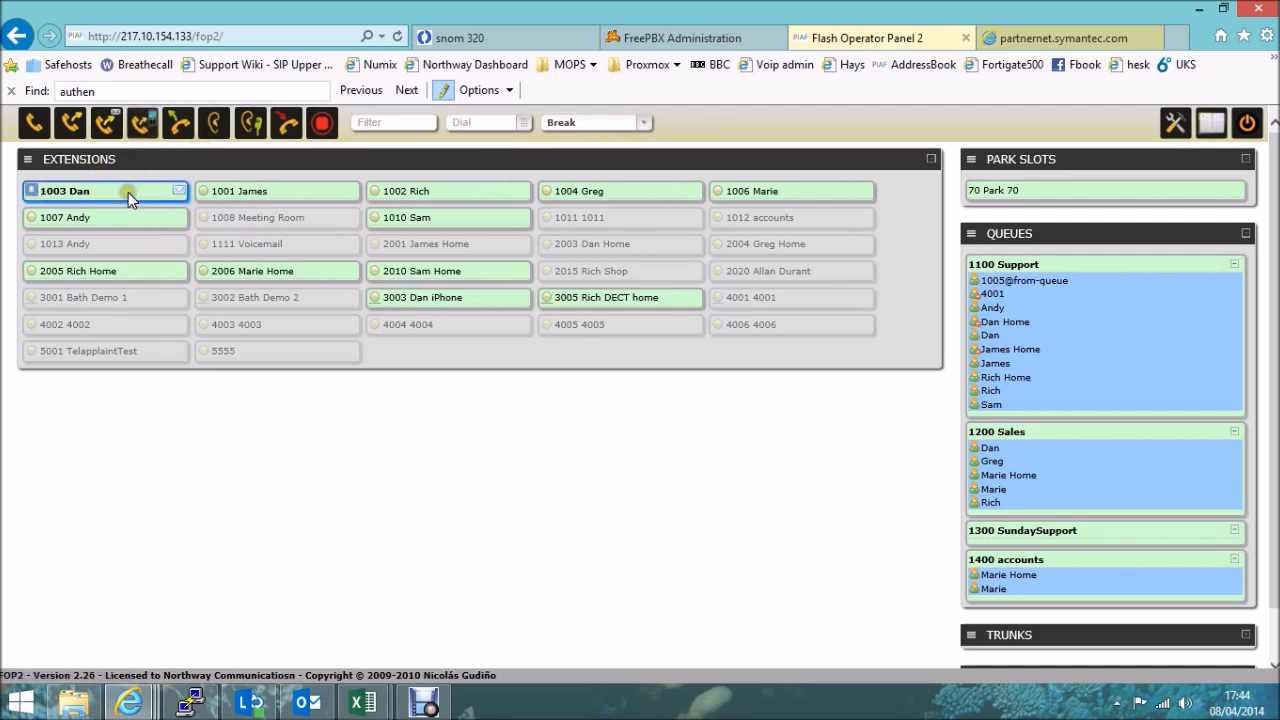
{"action": "left_click", "coordinate": [592, 122]}
{"action": "left_click", "coordinate": [583, 148]}
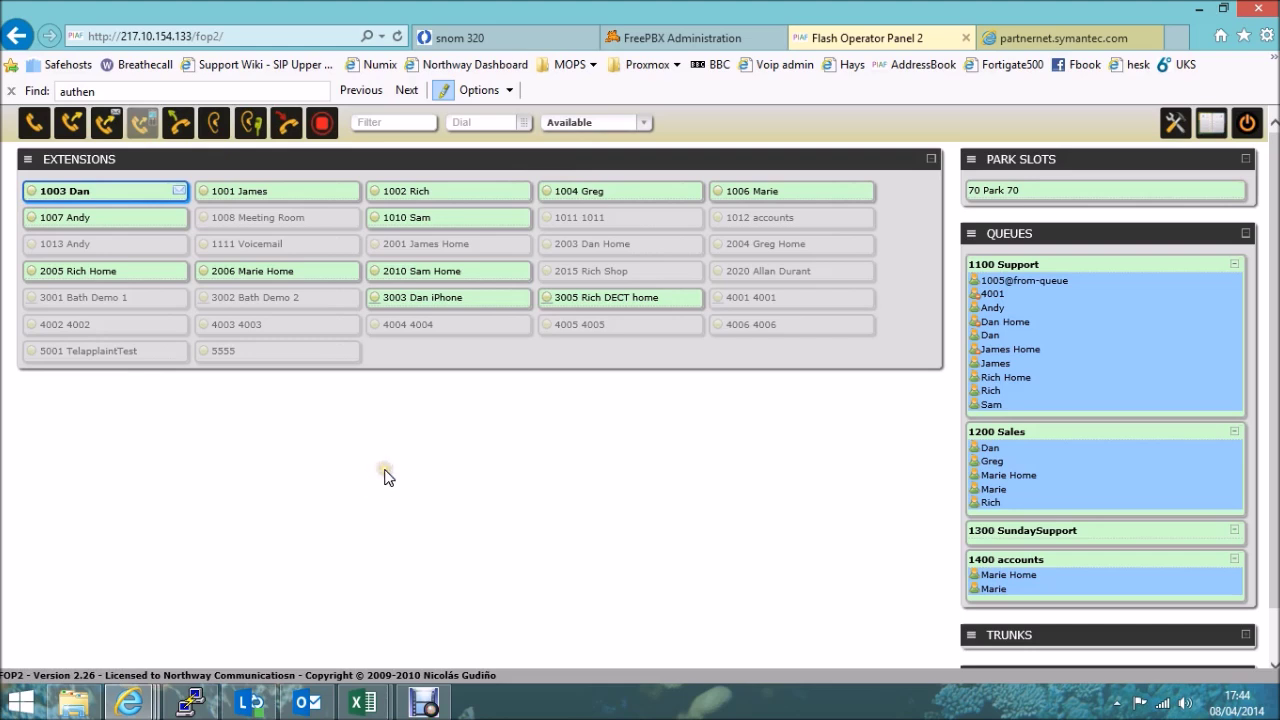
Choose Remove from Support in 1003 Dan's queue menu, leaving Dan only in 1200 Sales.
{"action": "left_click", "coordinate": [34, 198]}
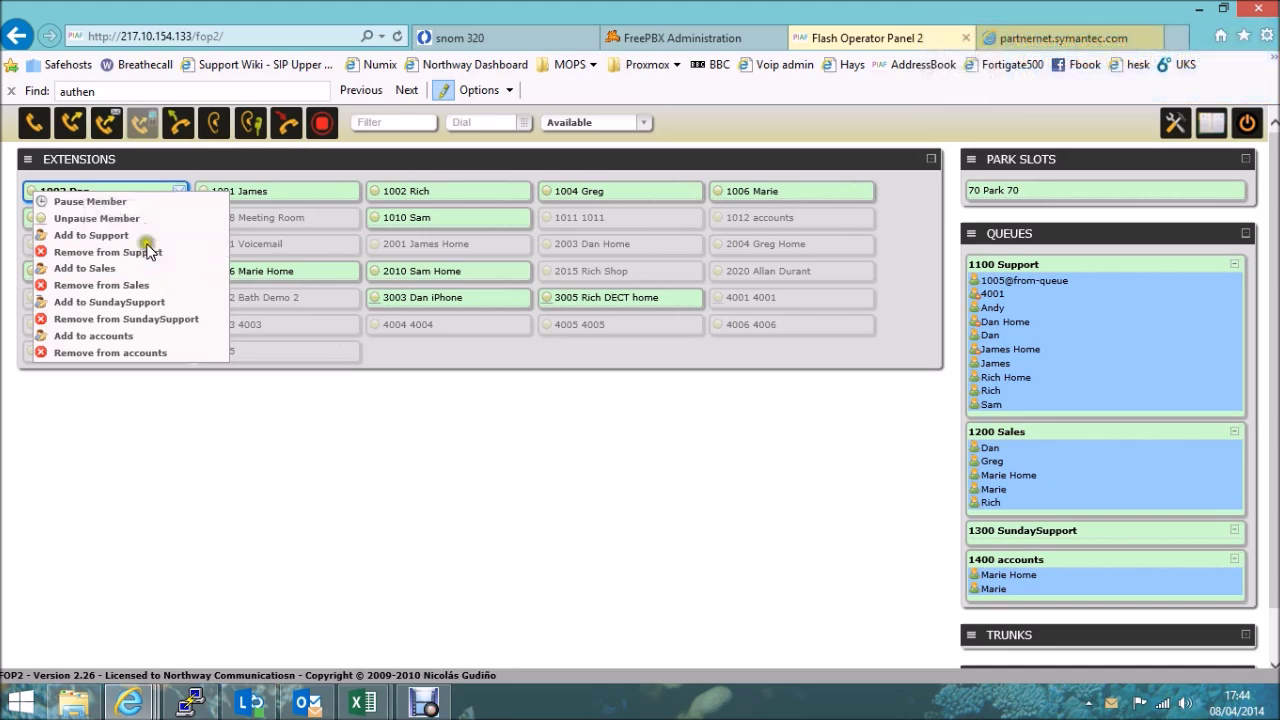
{"action": "left_click", "coordinate": [158, 240]}
{"action": "left_click", "coordinate": [217, 520]}
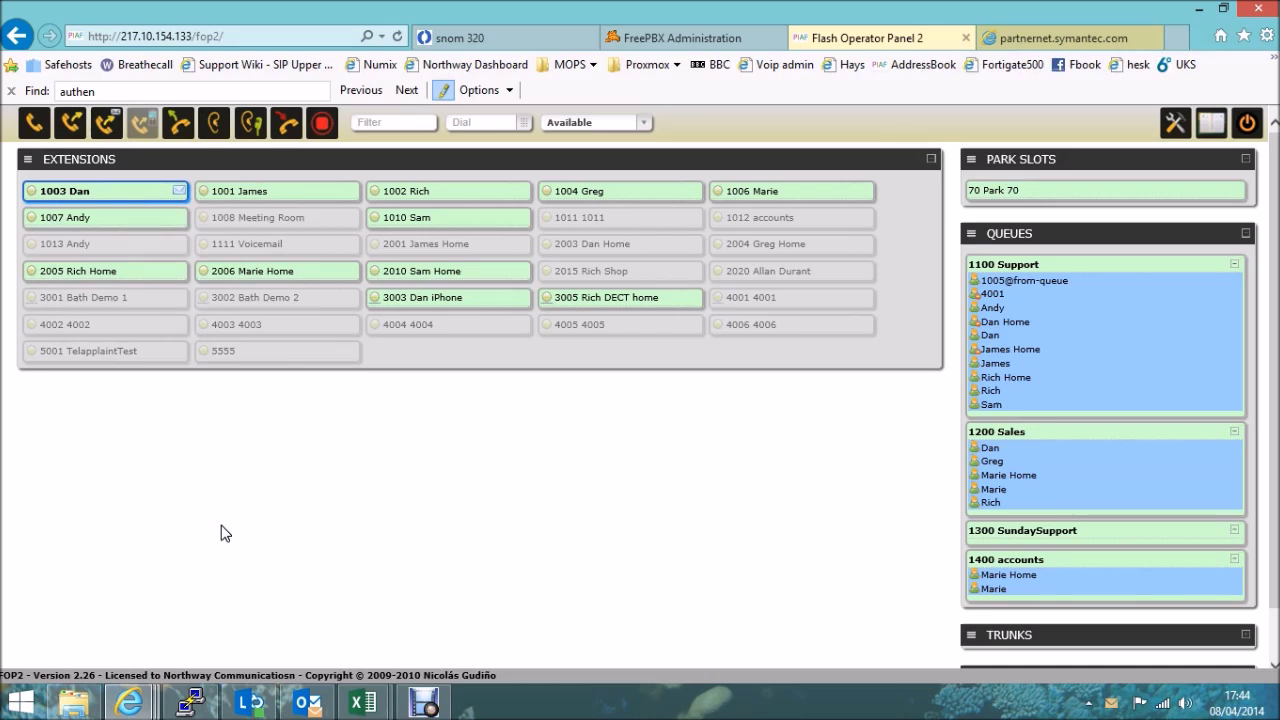
{"action": "left_click", "coordinate": [242, 531]}
{"action": "left_click", "coordinate": [31, 194]}
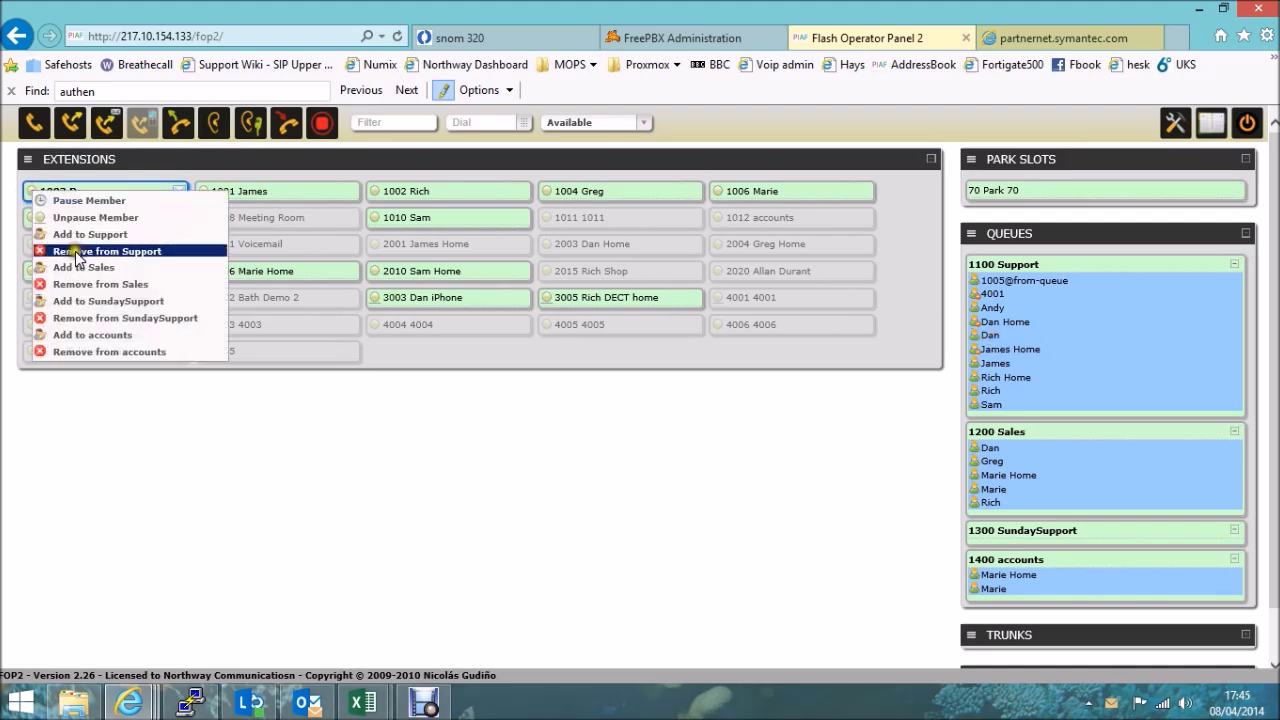
{"action": "left_click", "coordinate": [78, 252]}
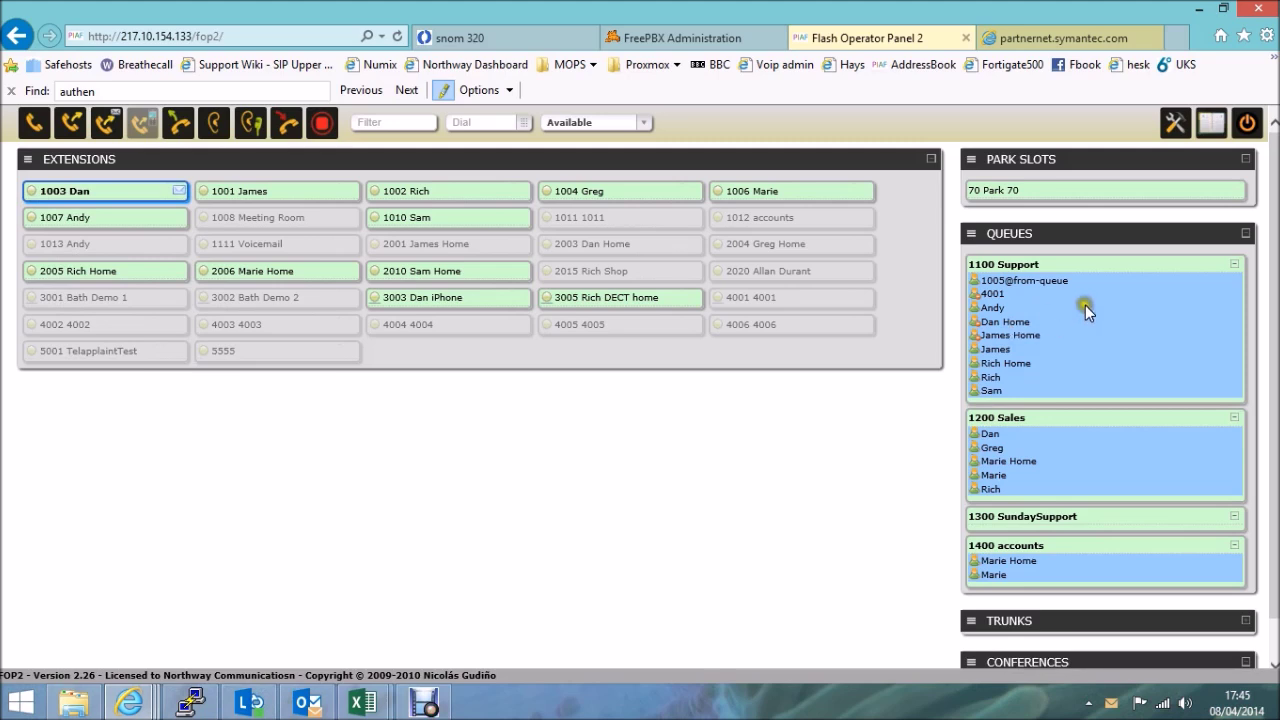
Filter the Extensions panel to show only the 1100 Support queue's members.
{"action": "right_click", "coordinate": [1001, 278]}
{"action": "left_click", "coordinate": [993, 272]}
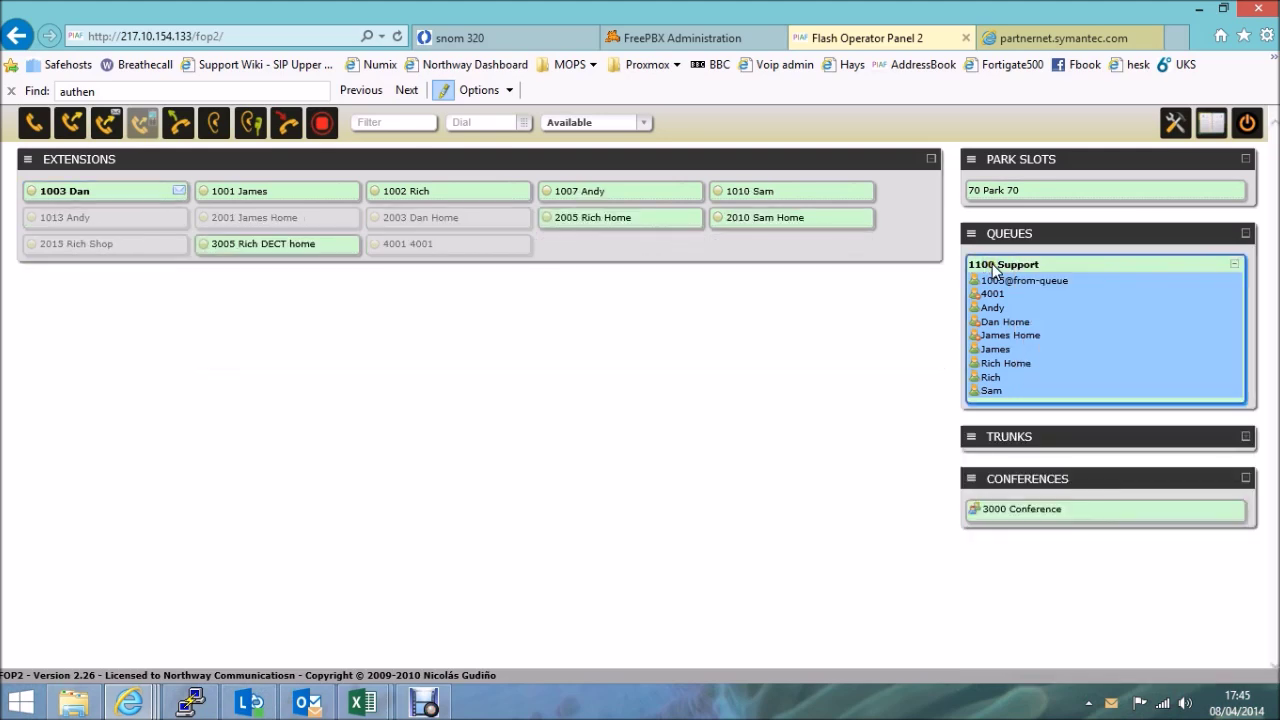
{"action": "left_click", "coordinate": [990, 272]}
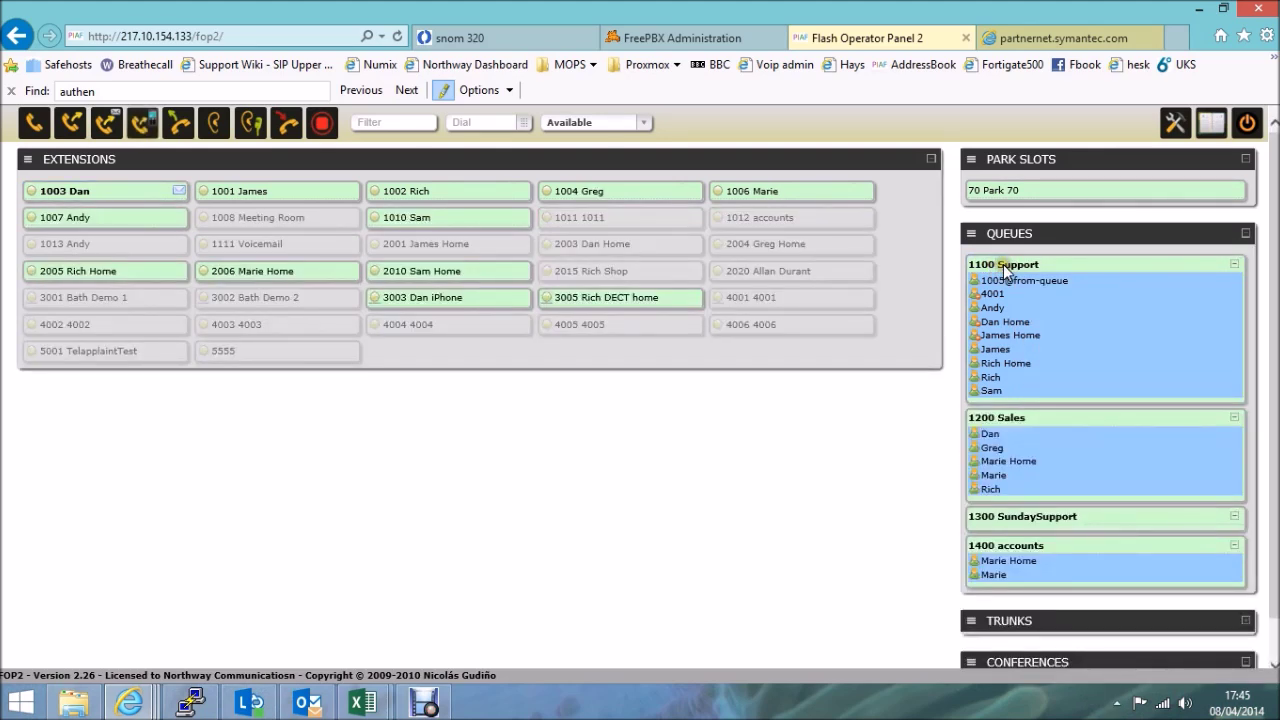
{"action": "left_click", "coordinate": [1005, 272]}
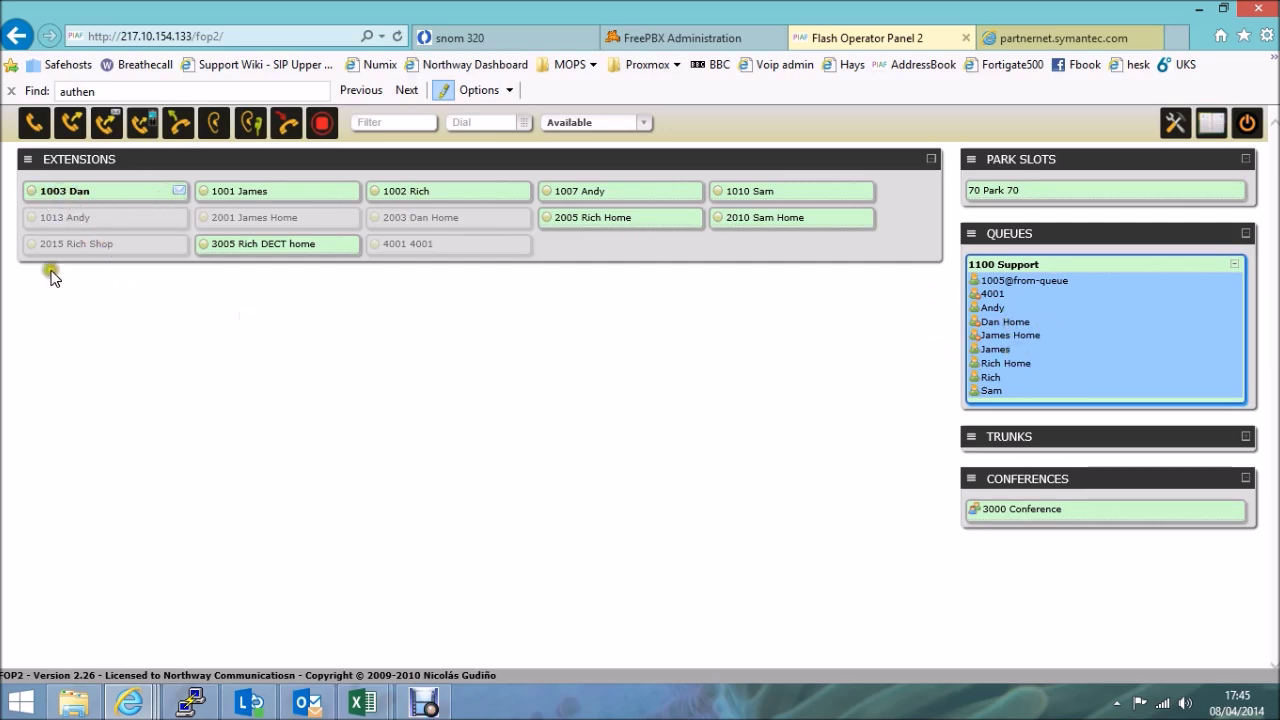
Add 1003 Dan back to the 1100 Support queue from the right-click menu.
{"action": "right_click", "coordinate": [31, 200]}
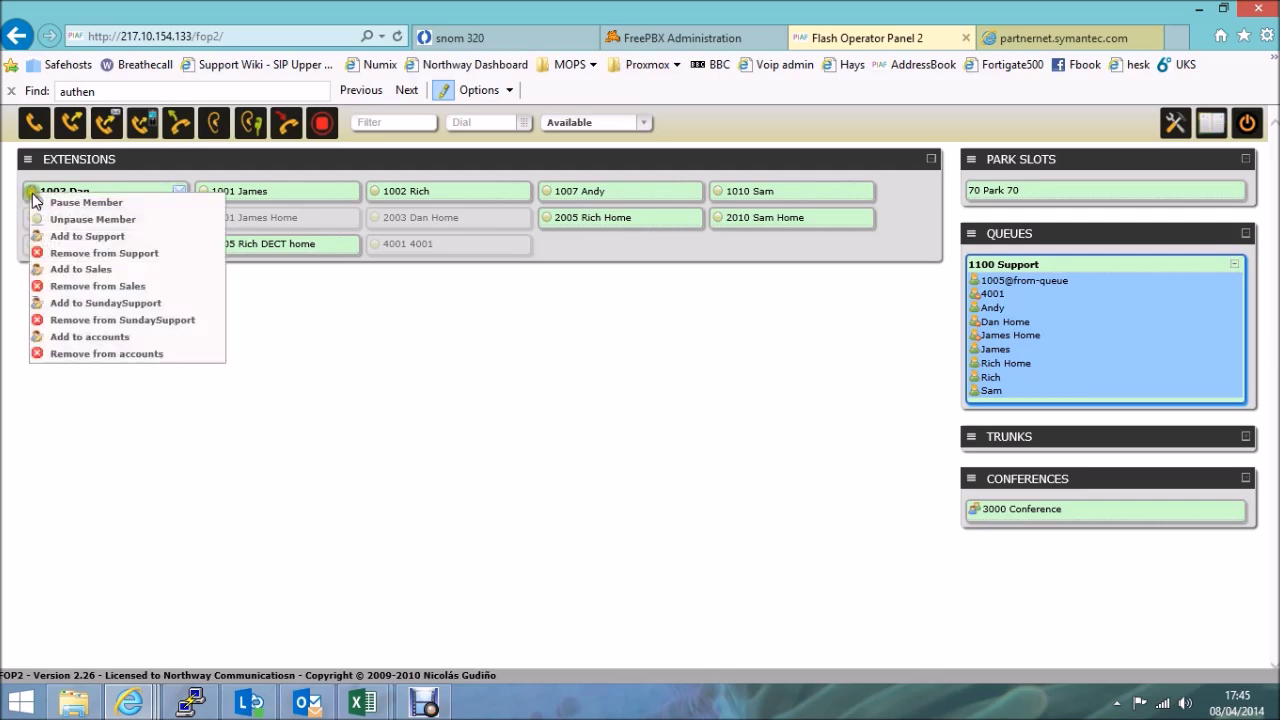
{"action": "left_click", "coordinate": [81, 236]}
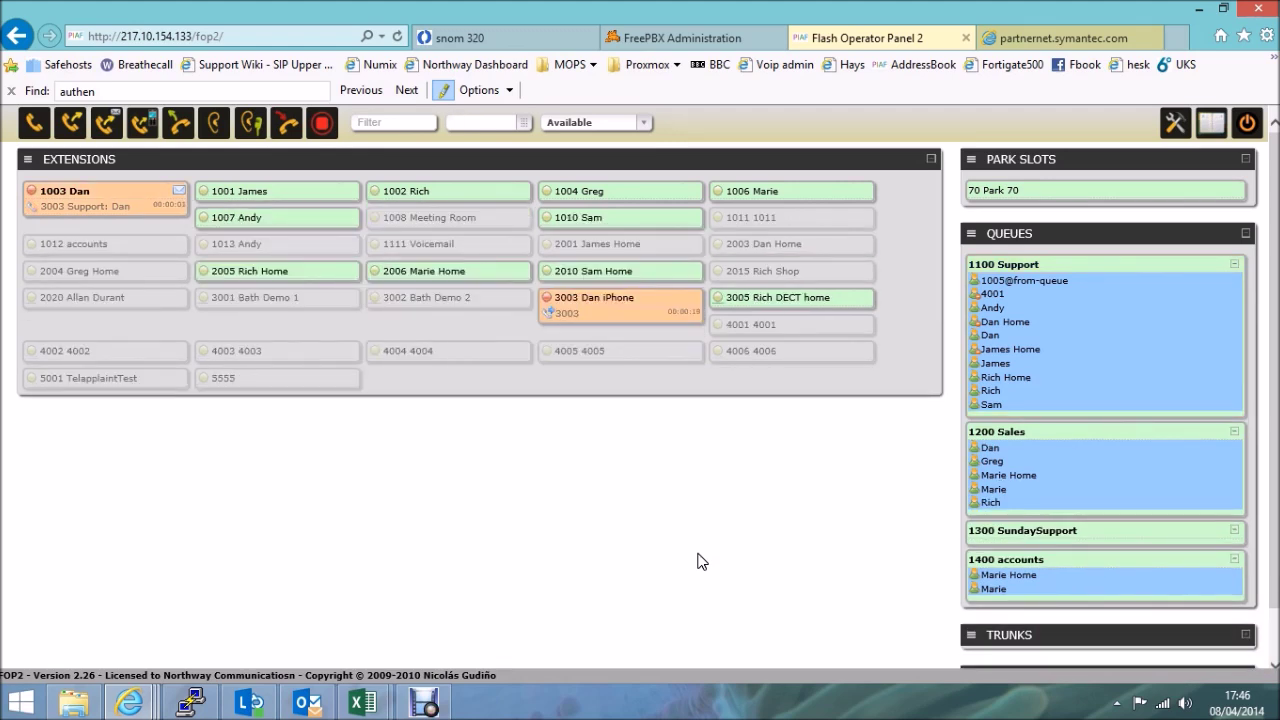
Transfer 1003 Dan's Support queue call with 1001 James to 3003 Dan iPhone.
{"action": "left_click", "coordinate": [73, 210]}
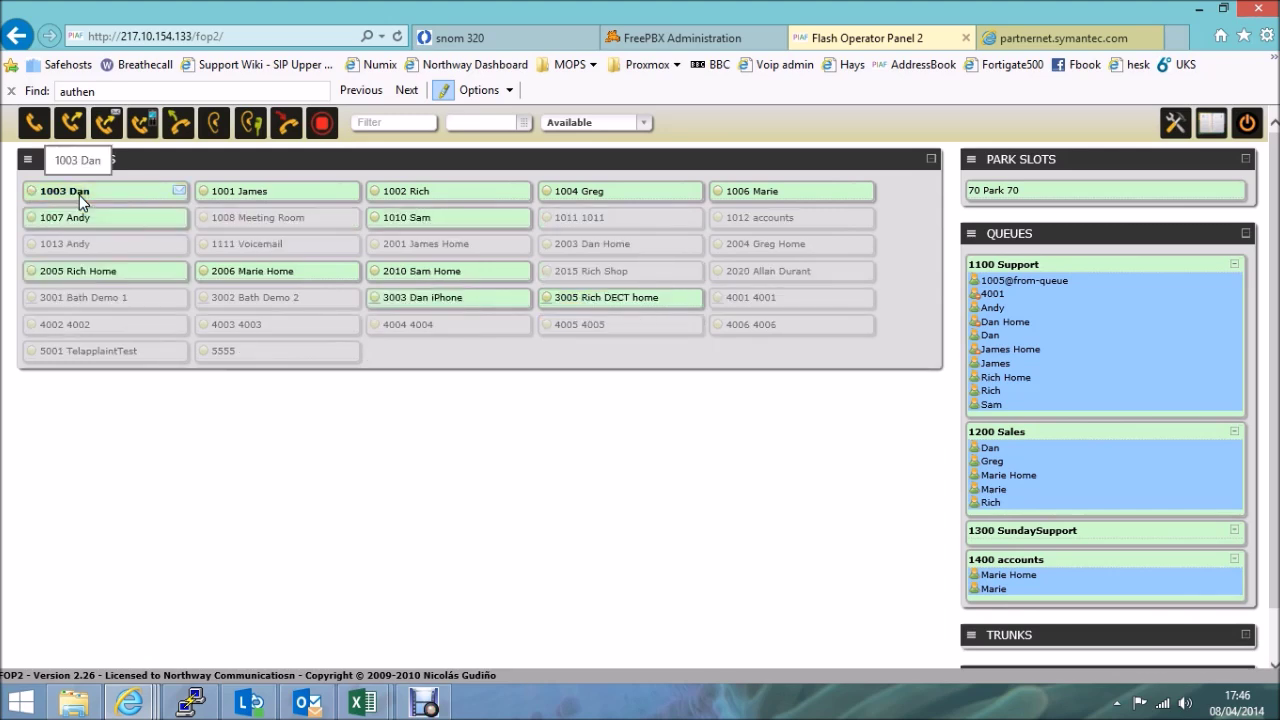
{"action": "left_click", "coordinate": [562, 485]}
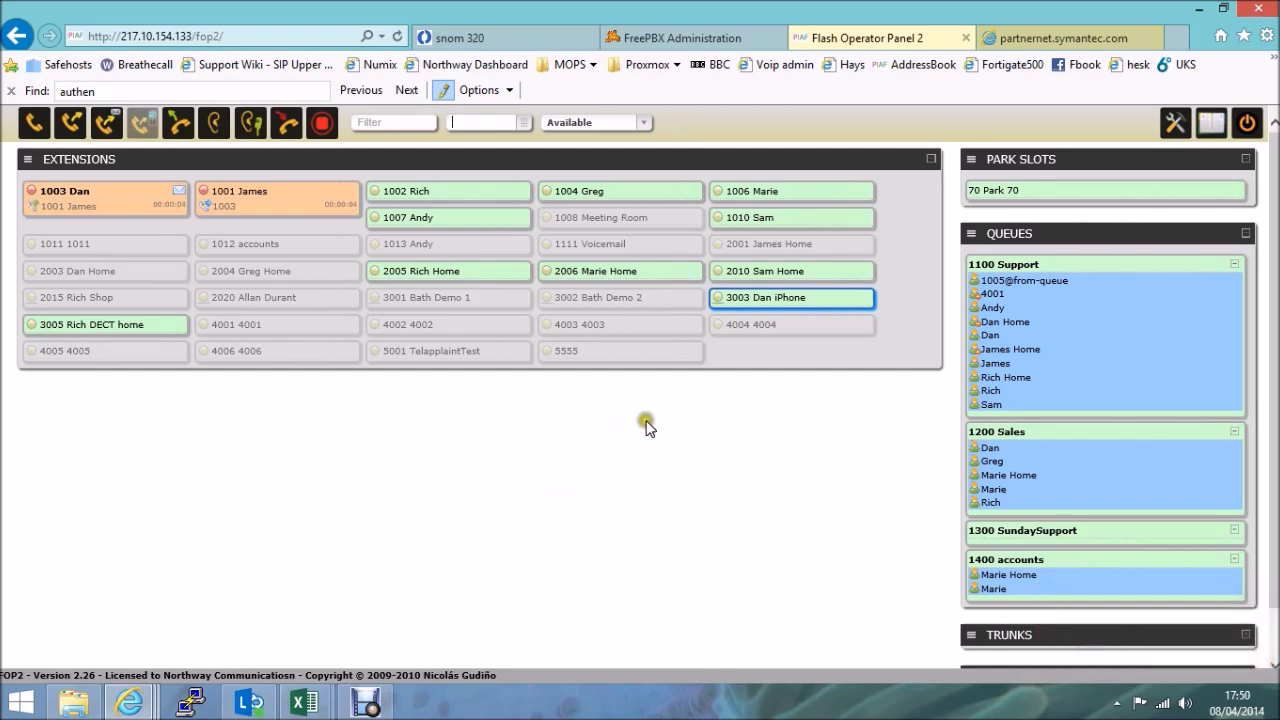
{"action": "left_click", "coordinate": [814, 298]}
{"action": "left_click", "coordinate": [71, 127]}
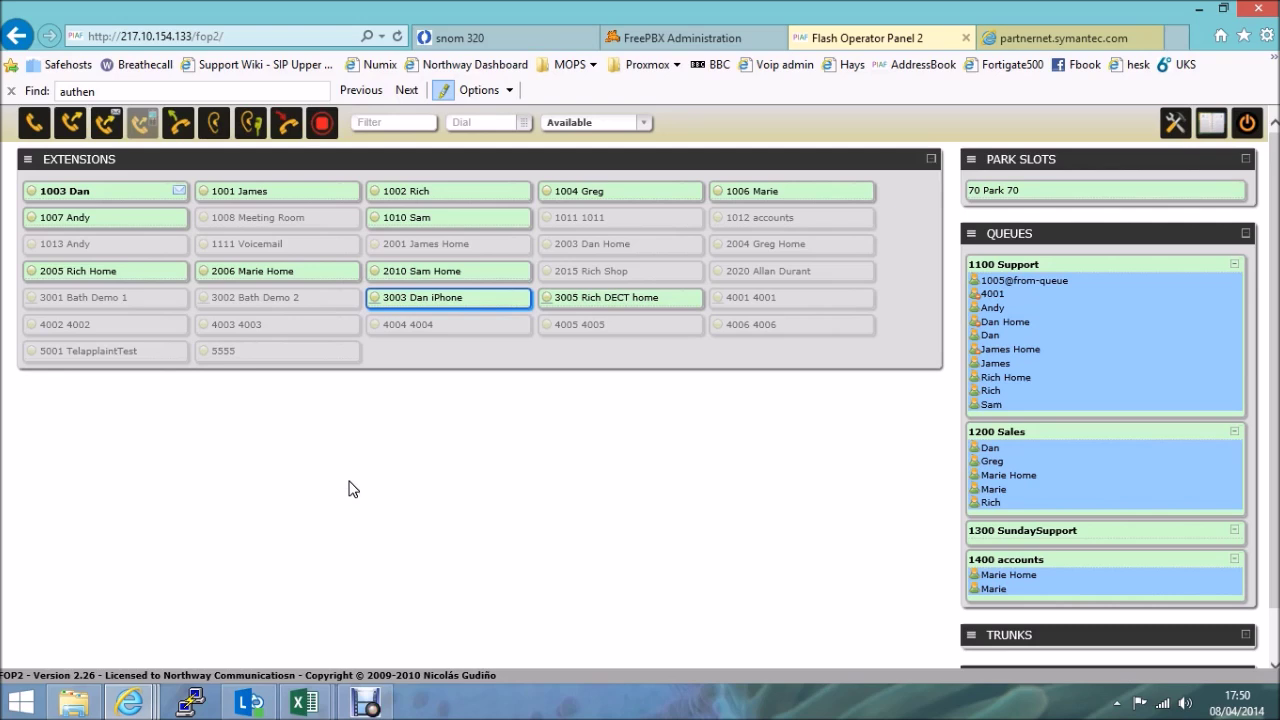
Move 3003 Dan iPhone's call onto 1001 James and listen in on it as 1003 Dan.
{"action": "left_click", "coordinate": [297, 543]}
{"action": "left_click", "coordinate": [318, 536]}
{"action": "left_click", "coordinate": [321, 538]}
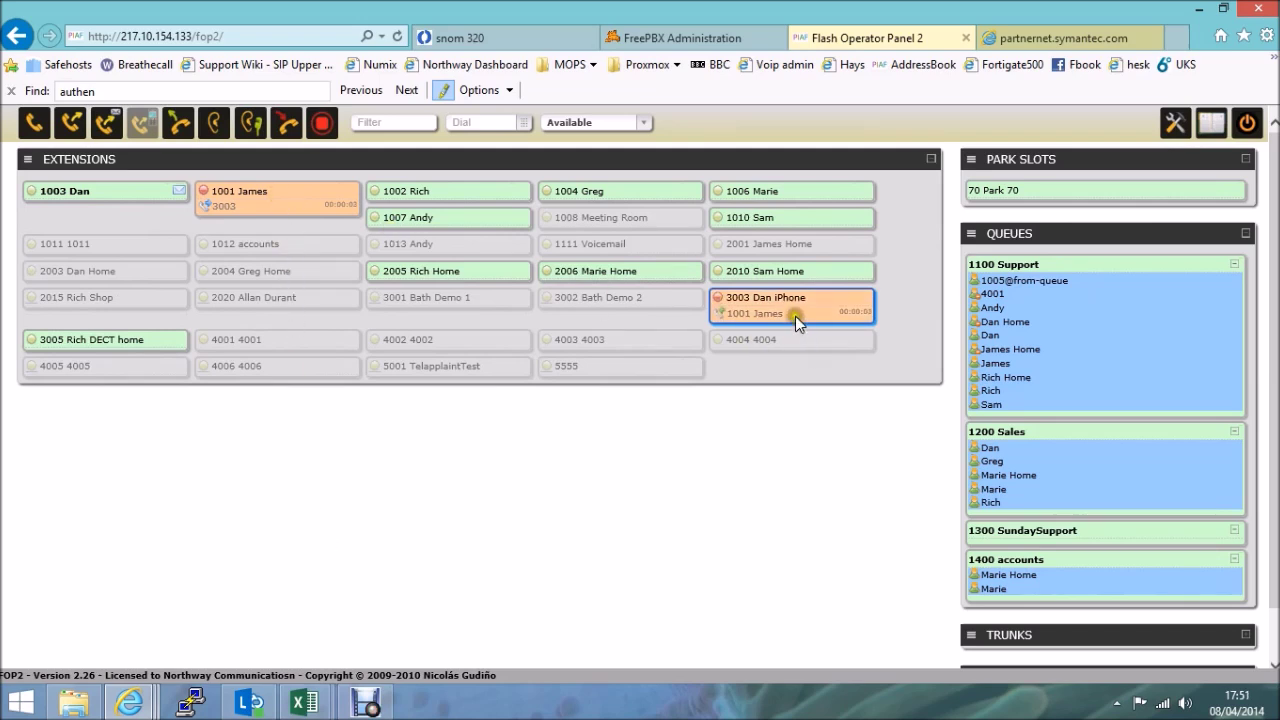
{"action": "mouse_move", "coordinate": [794, 309]}
{"action": "left_mouse_down"}
{"action": "mouse_move", "coordinate": [302, 205]}
{"action": "mouse_move", "coordinate": [326, 196]}
{"action": "mouse_move", "coordinate": [254, 192]}
{"action": "left_mouse_up"}
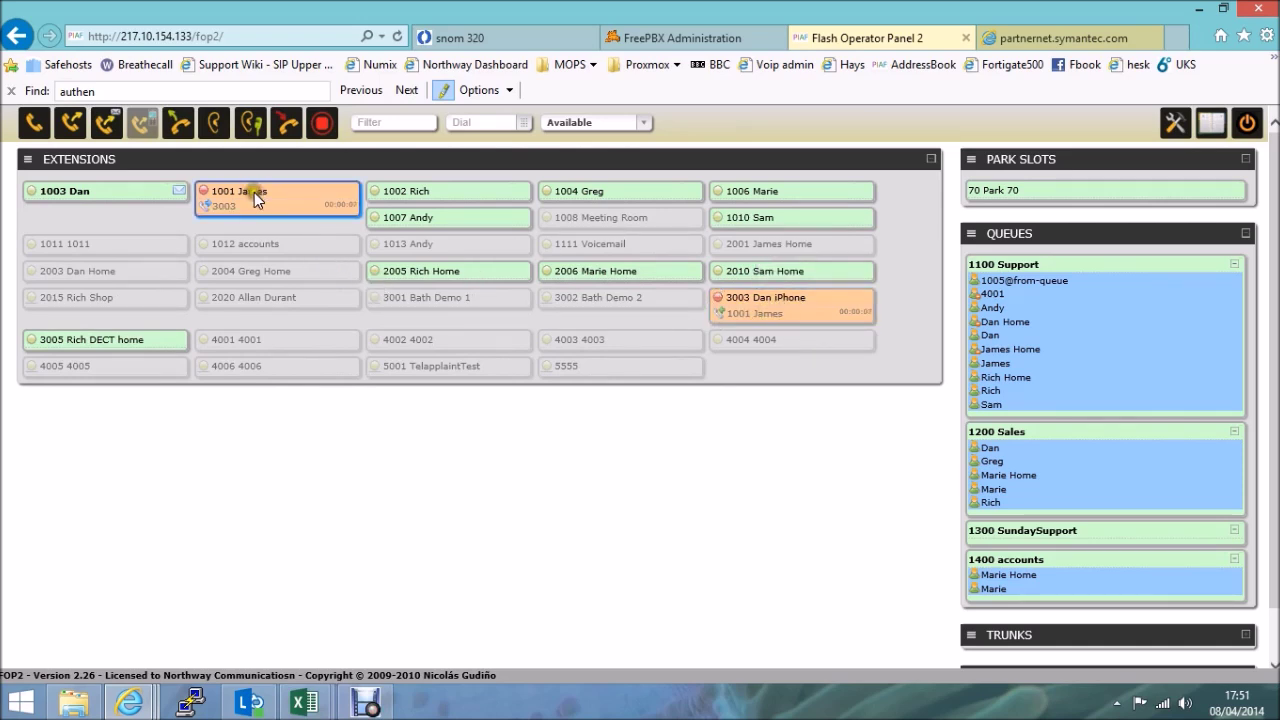
{"action": "left_click", "coordinate": [214, 127]}
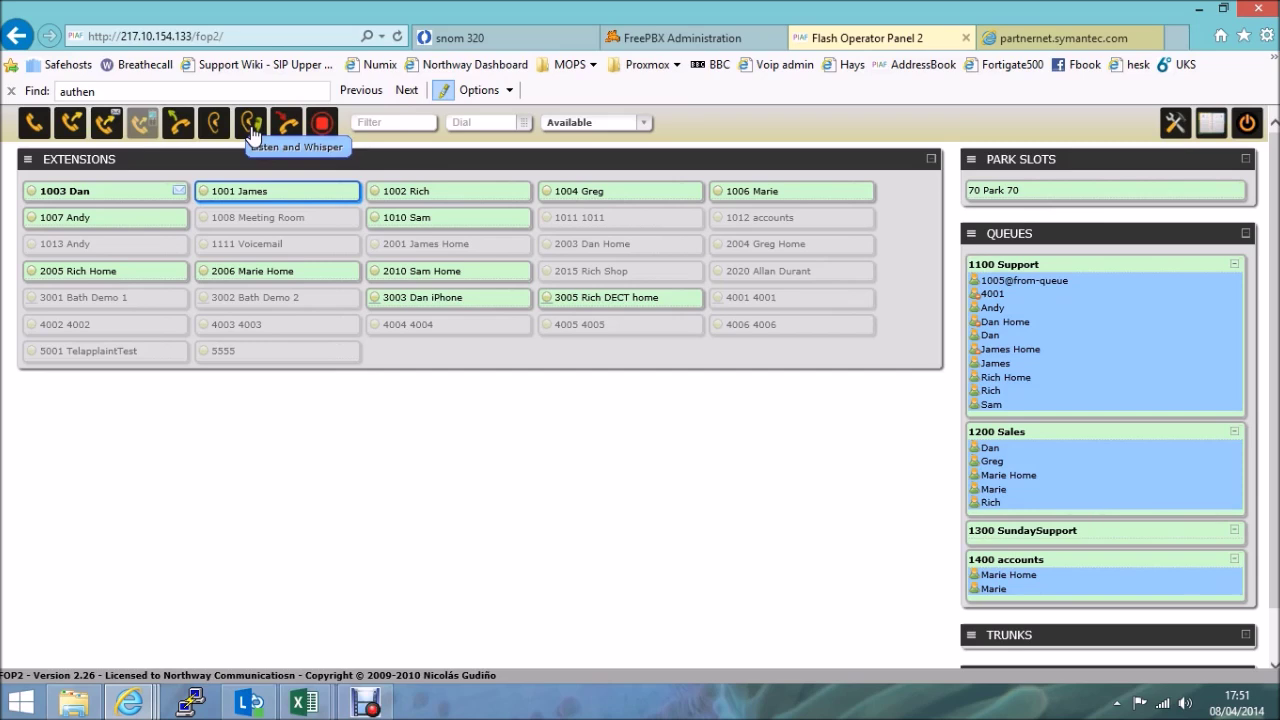
{"action": "scroll", "coordinate": [624, 515], "scroll_direction": "down", "scroll_amount": 1}
{"action": "scroll", "coordinate": [624, 515], "scroll_direction": "up", "scroll_amount": 1}
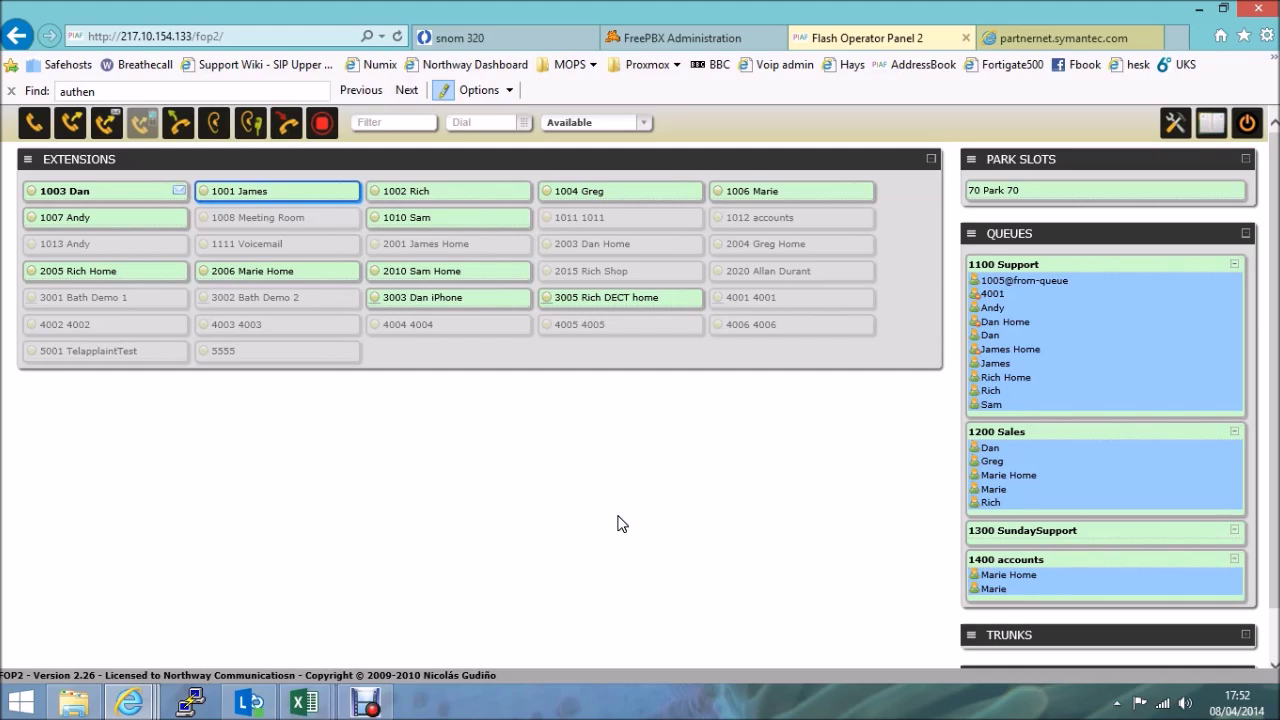
Open the FOP2 panel preferences.
{"action": "left_click", "coordinate": [626, 522]}
{"action": "left_click", "coordinate": [671, 528]}
{"action": "left_click", "coordinate": [1174, 124]}
{"action": "left_click", "coordinate": [696, 396]}
{"action": "left_click", "coordinate": [467, 411]}
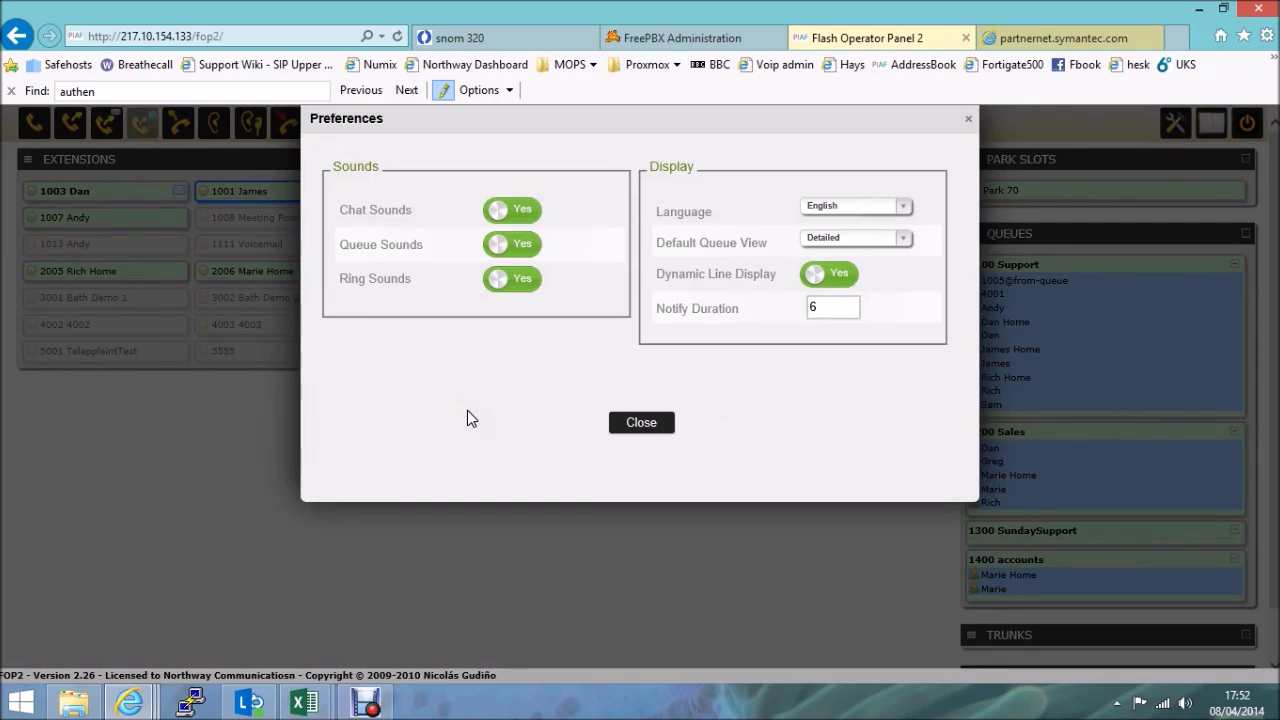
{"action": "left_click", "coordinate": [467, 412]}
Keep English, set Default Queue View to Summary, leave Dynamic Line Display on, and apply.
{"action": "left_click", "coordinate": [899, 207]}
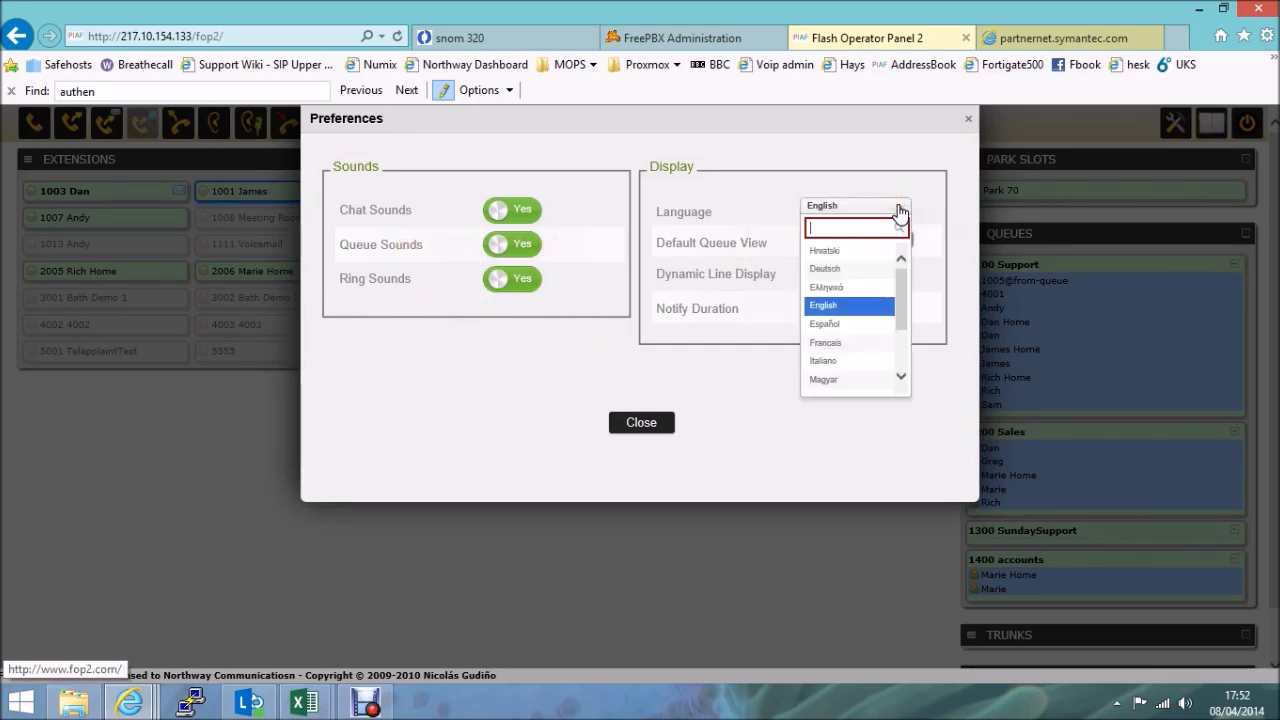
{"action": "left_click", "coordinate": [896, 200]}
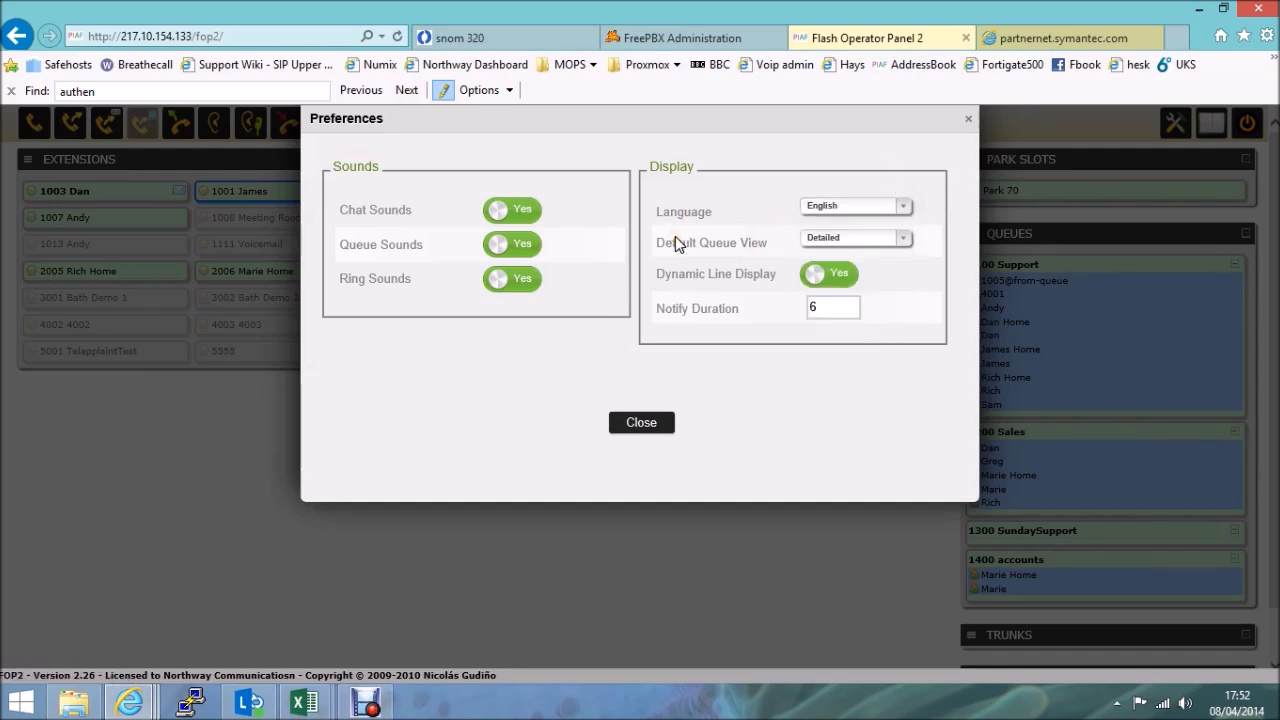
{"action": "left_click", "coordinate": [905, 245]}
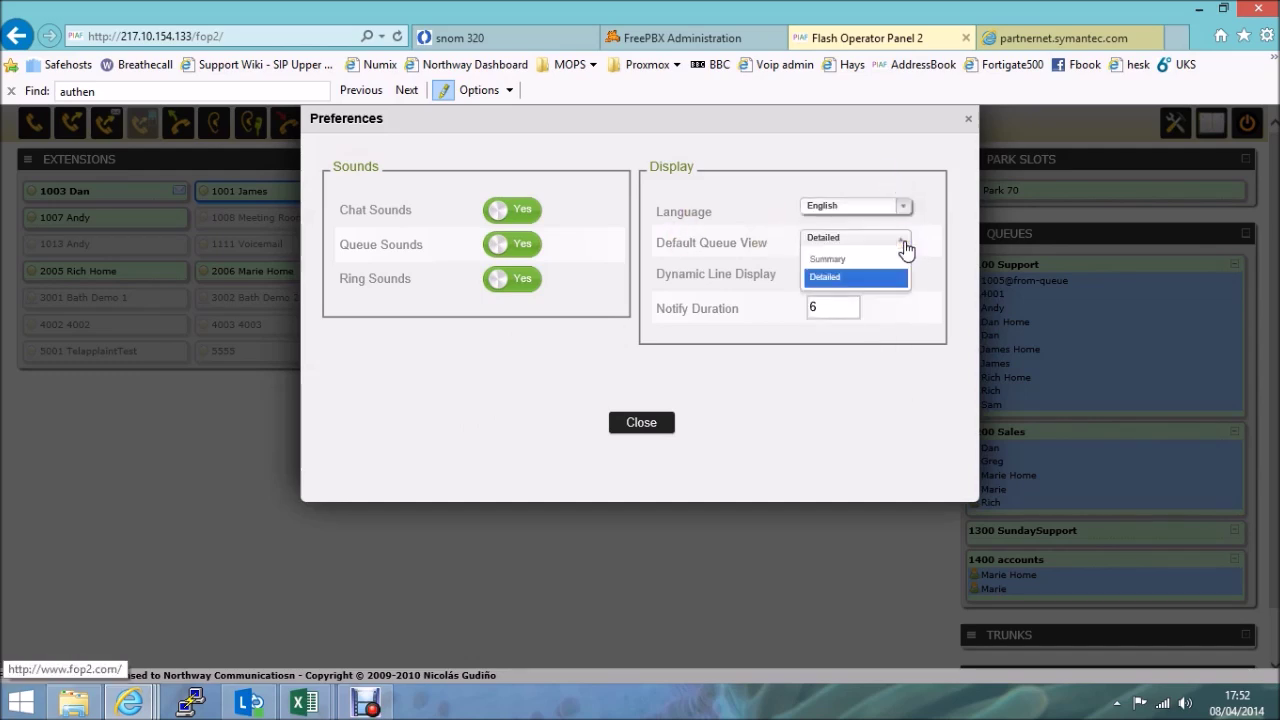
{"action": "left_click", "coordinate": [841, 260]}
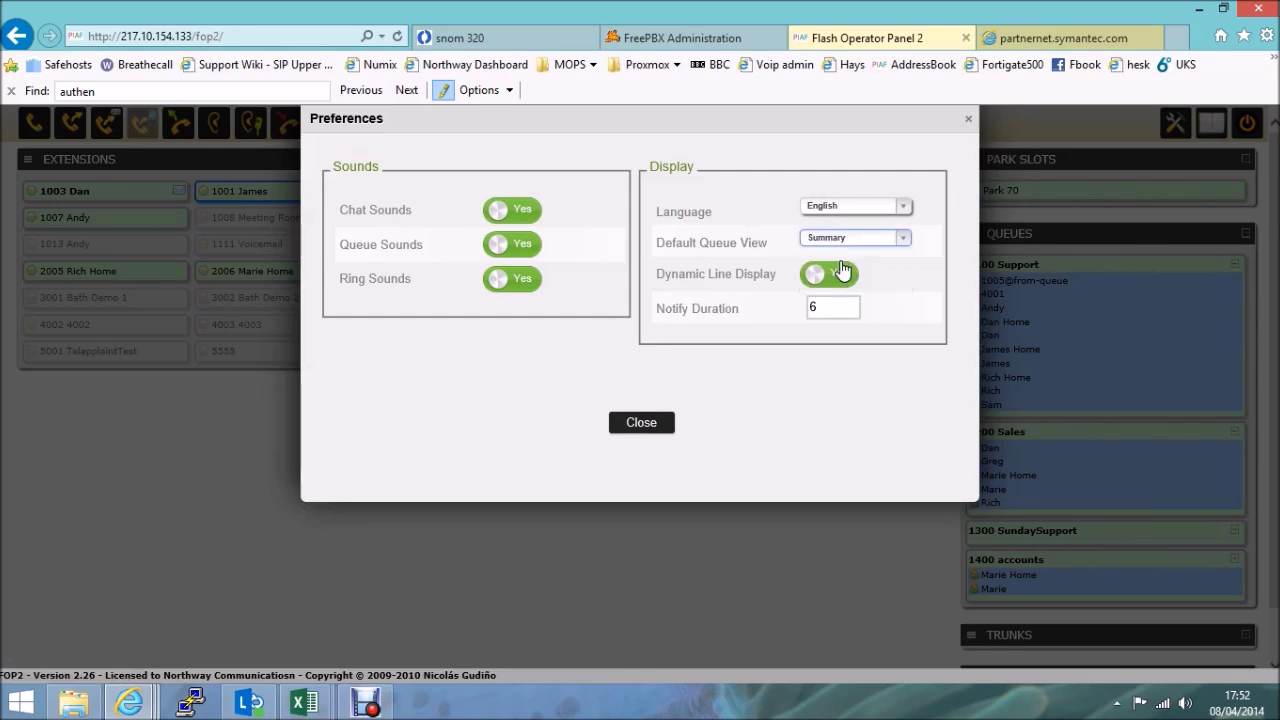
{"action": "left_click", "coordinate": [840, 278]}
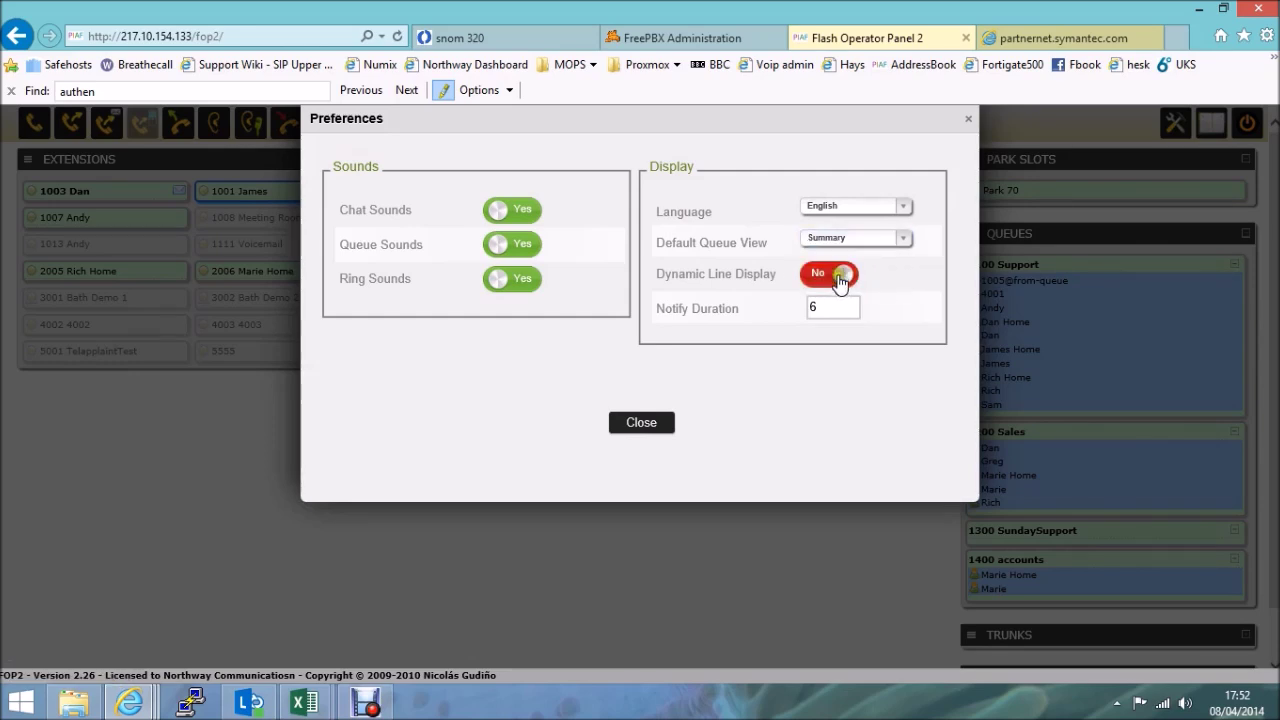
{"action": "left_click", "coordinate": [839, 282]}
{"action": "left_click", "coordinate": [642, 428]}
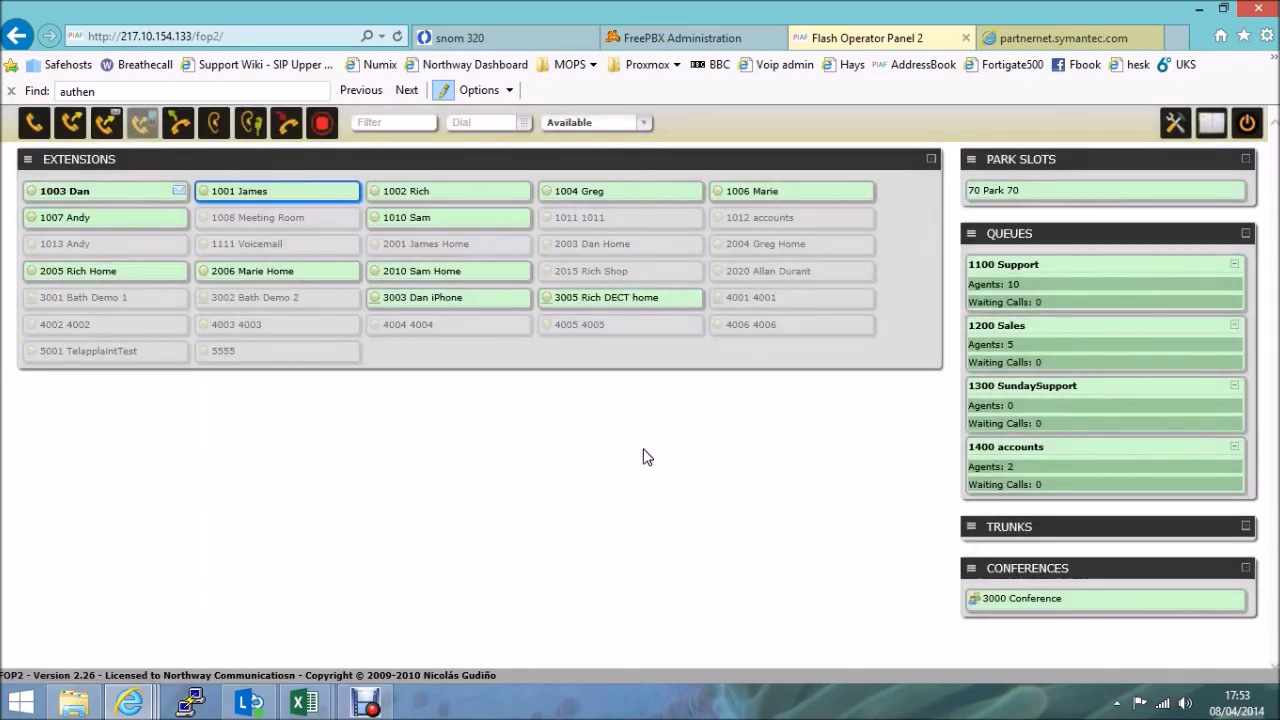
Open the empty phonebook and start a blank Add Record form.
{"action": "left_click", "coordinate": [643, 455]}
{"action": "left_click", "coordinate": [1208, 130]}
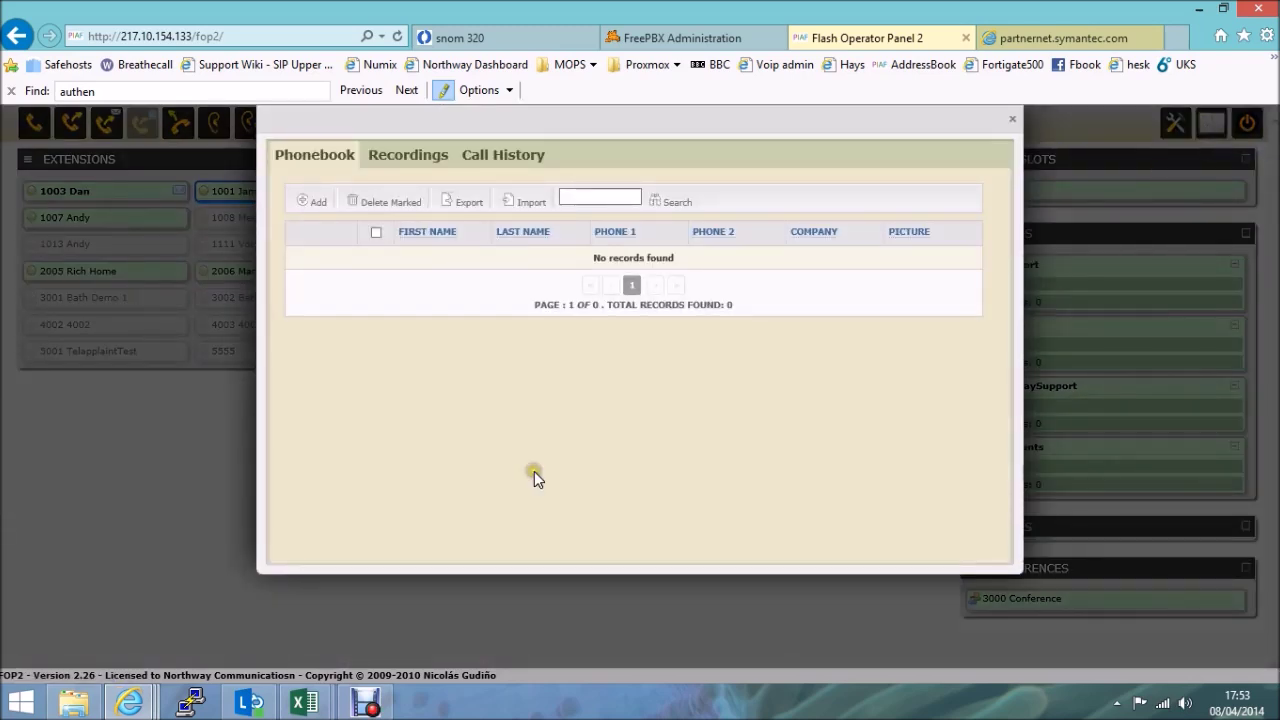
{"action": "left_click", "coordinate": [529, 469]}
{"action": "left_click", "coordinate": [310, 202]}
Save a new contact with the first name filled in and Phone 1 3003, then close the phonebook.
{"action": "left_click", "coordinate": [395, 266]}
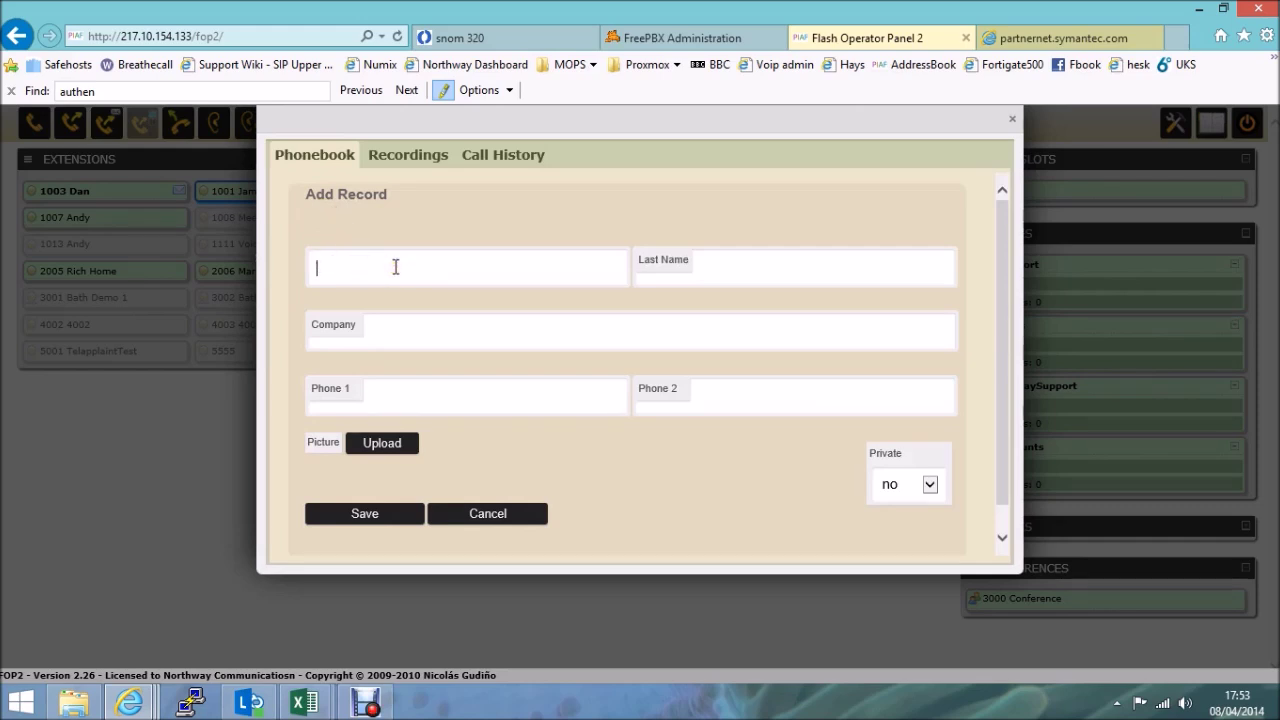
{"action": "type", "text": "Dan"}
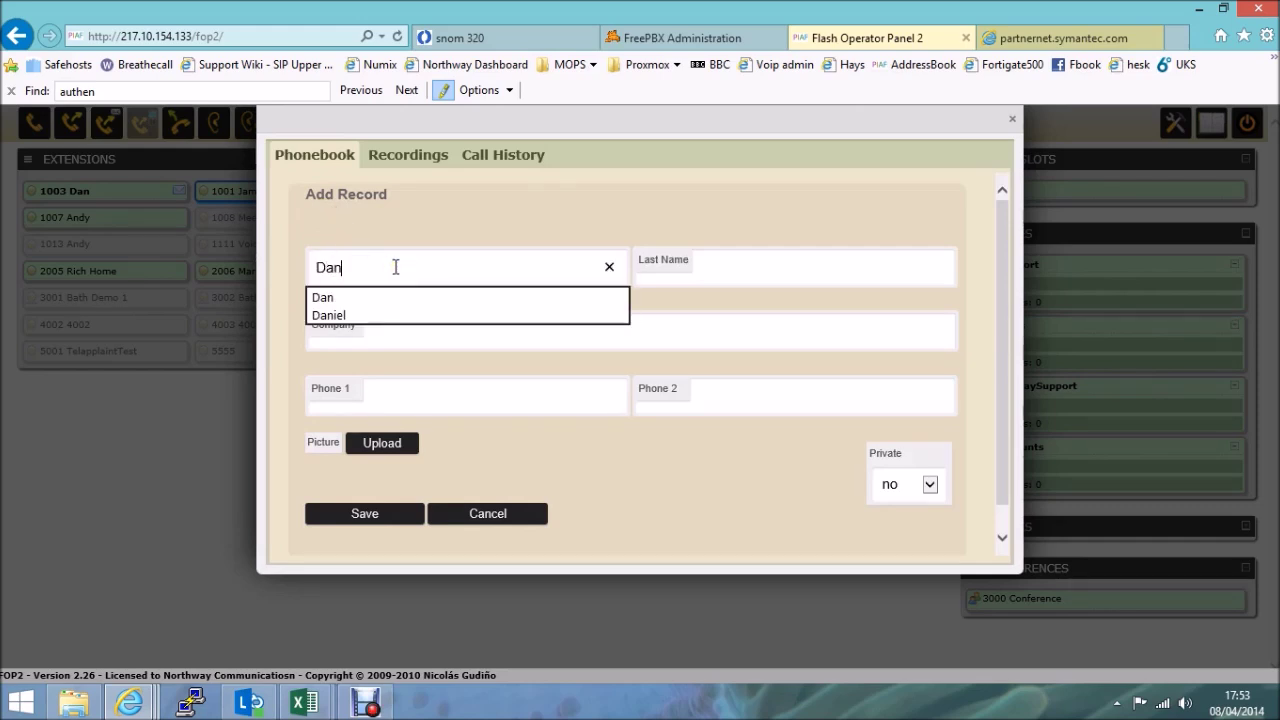
{"action": "type", "text": " Test"}
{"action": "key", "text": "Tab"}
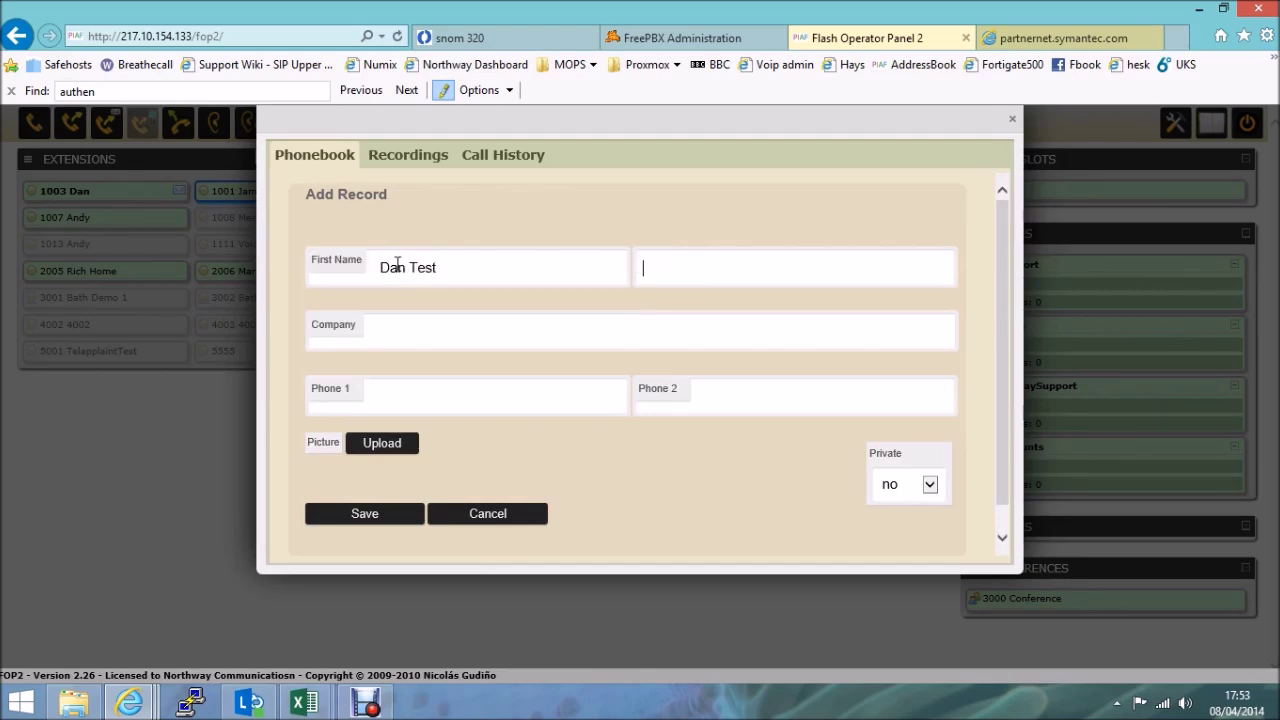
{"action": "key", "text": "Tab"}
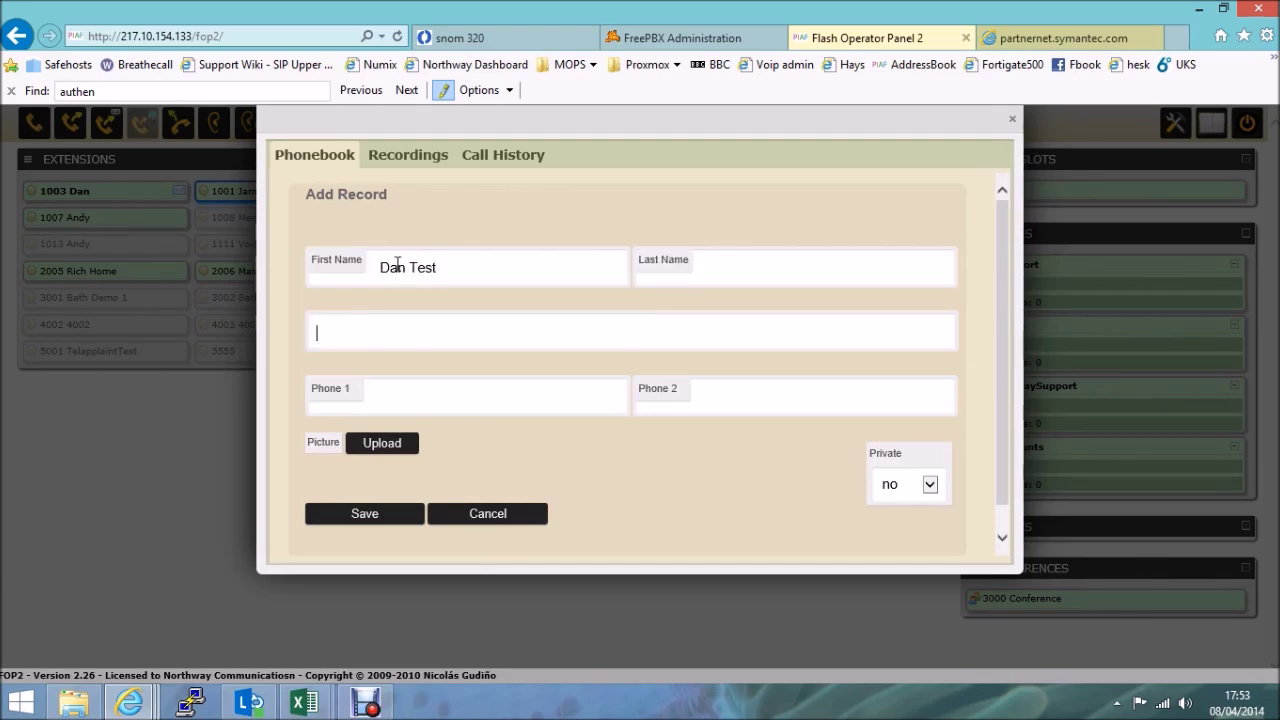
{"action": "left_click", "coordinate": [460, 391]}
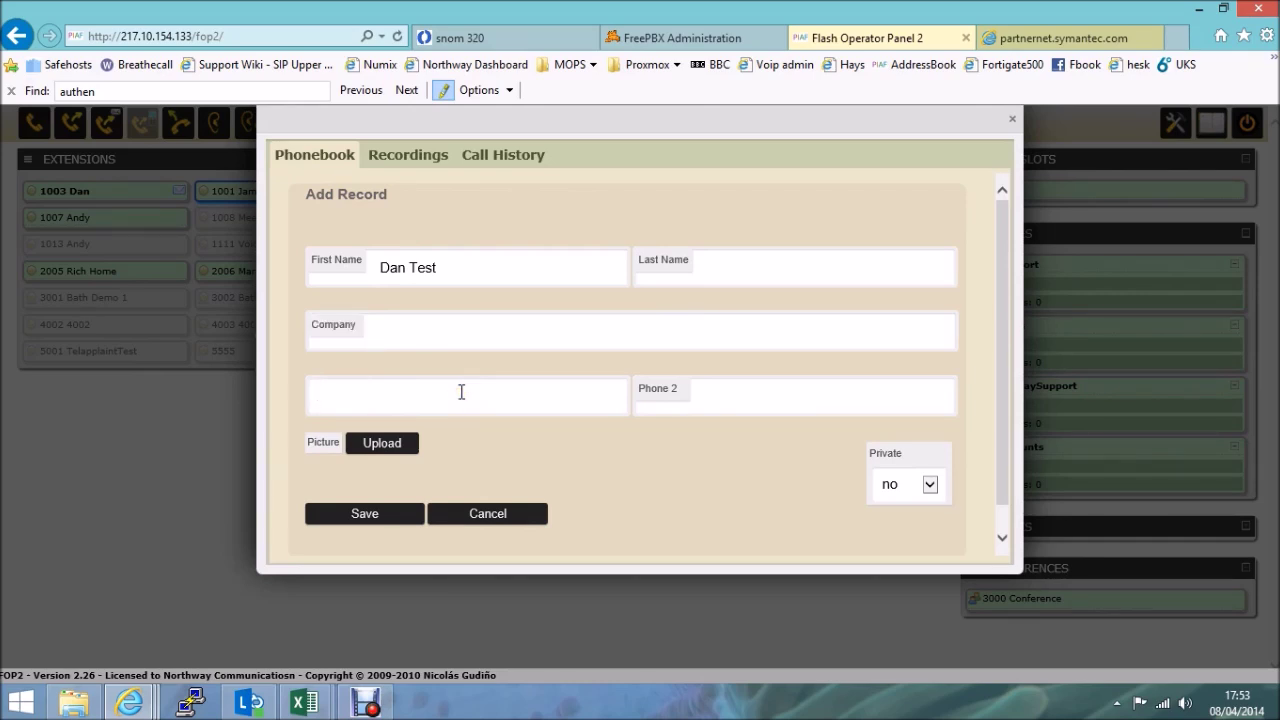
{"action": "type", "text": "3003"}
{"action": "left_click", "coordinate": [369, 517]}
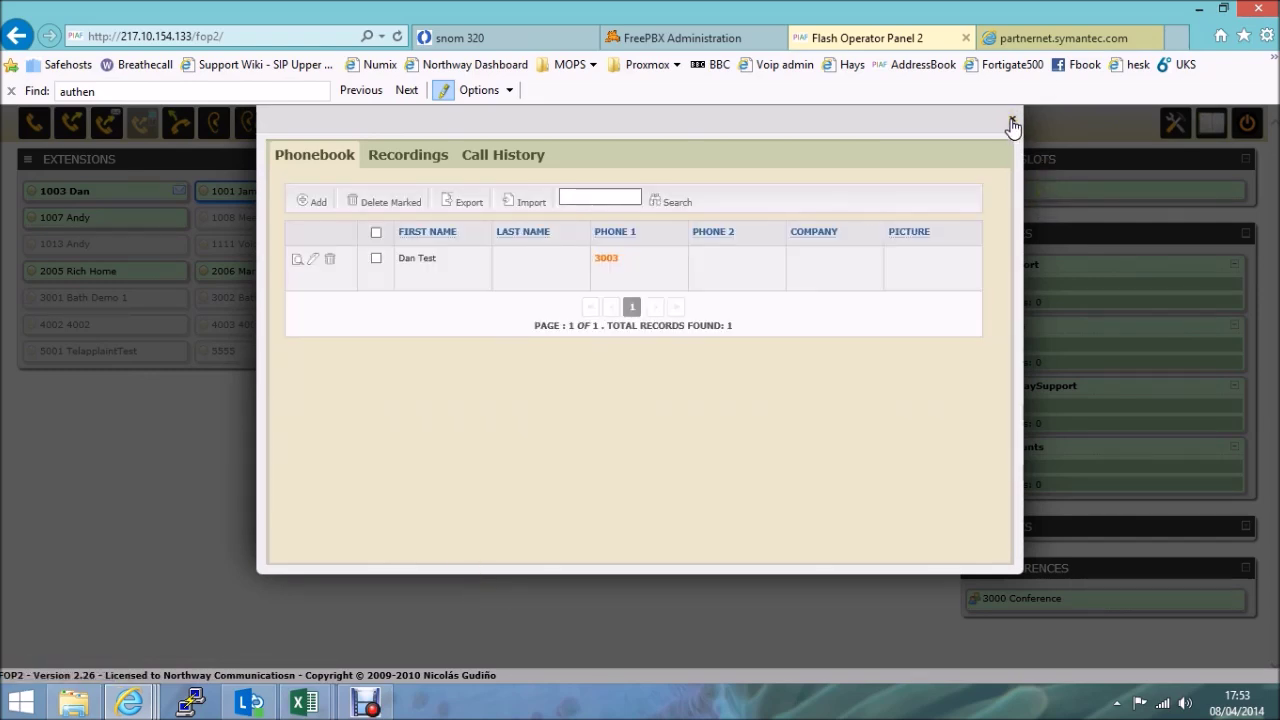
{"action": "left_click", "coordinate": [1012, 118]}
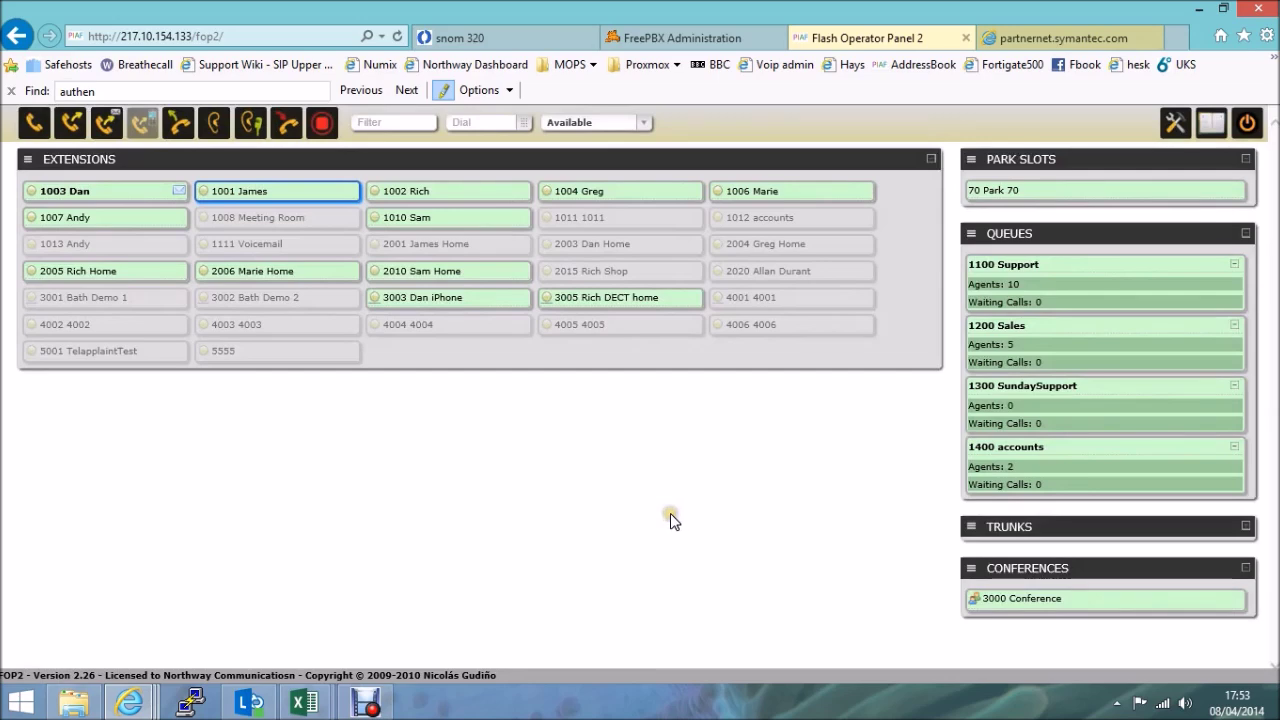
Dial the new contact's number 3003 from the phonebook, then close it.
{"action": "left_click", "coordinate": [1210, 124]}
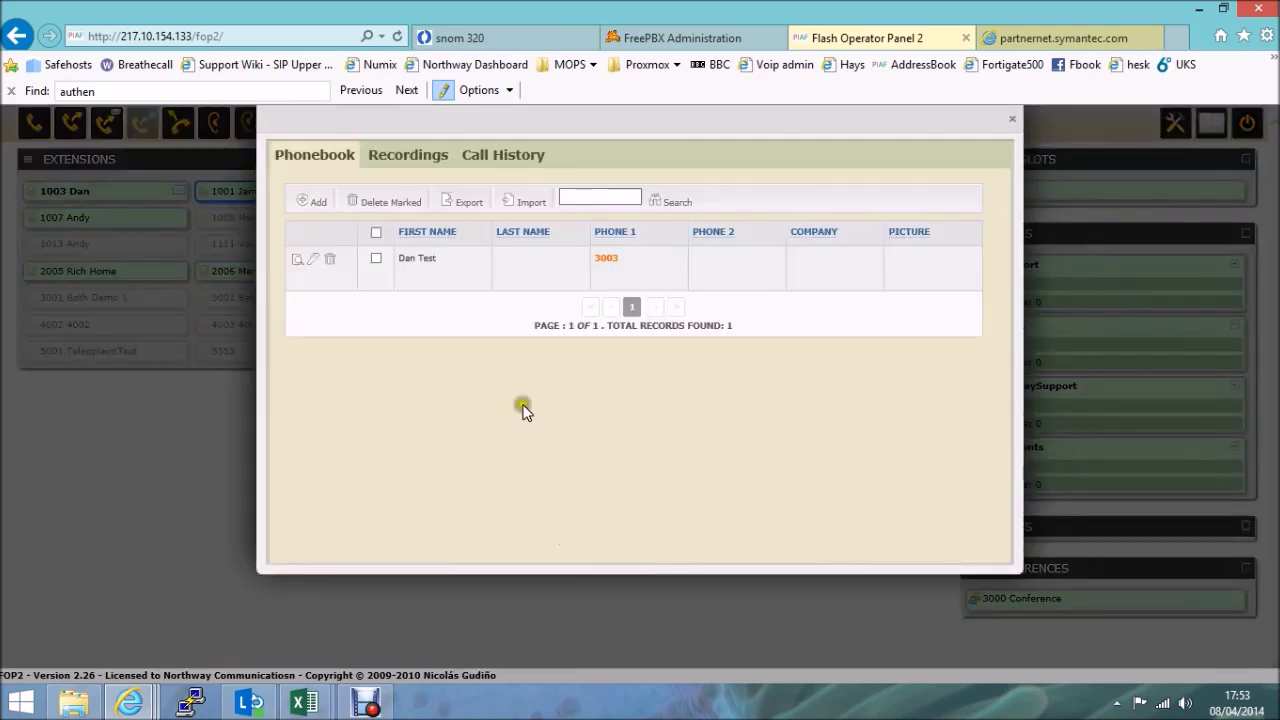
{"action": "left_click", "coordinate": [607, 259]}
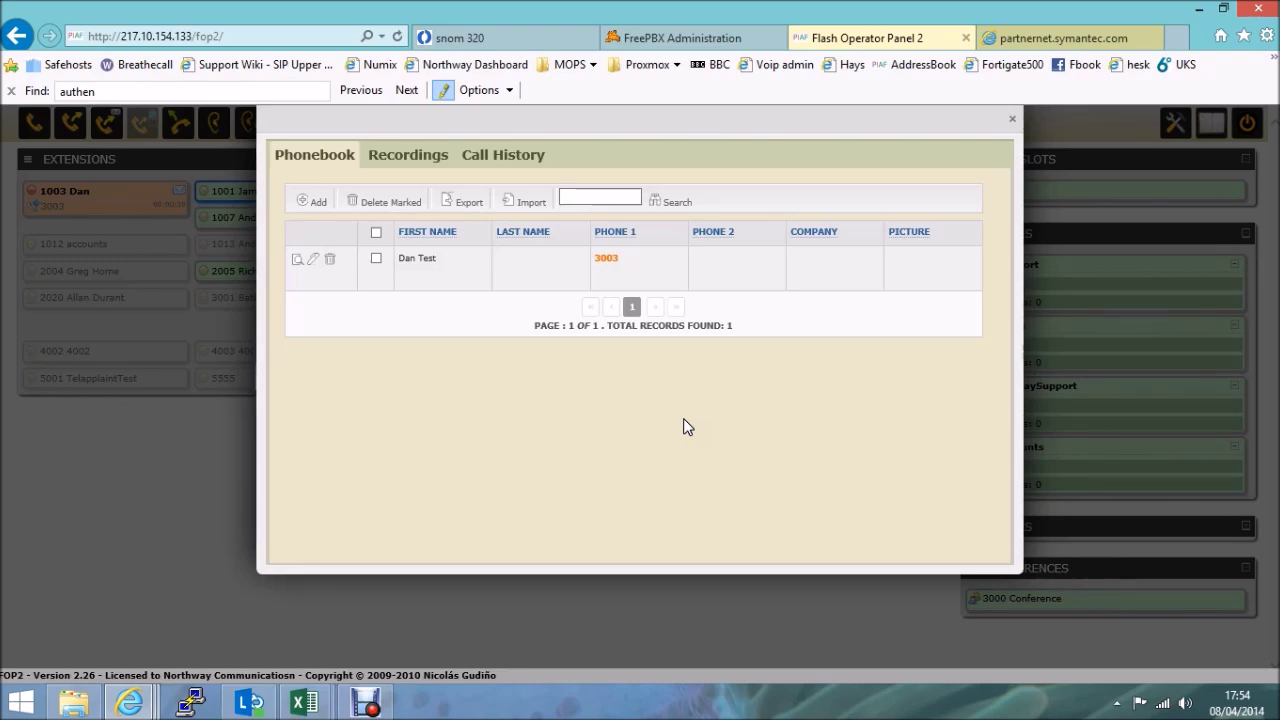
{"action": "left_click", "coordinate": [1015, 121]}
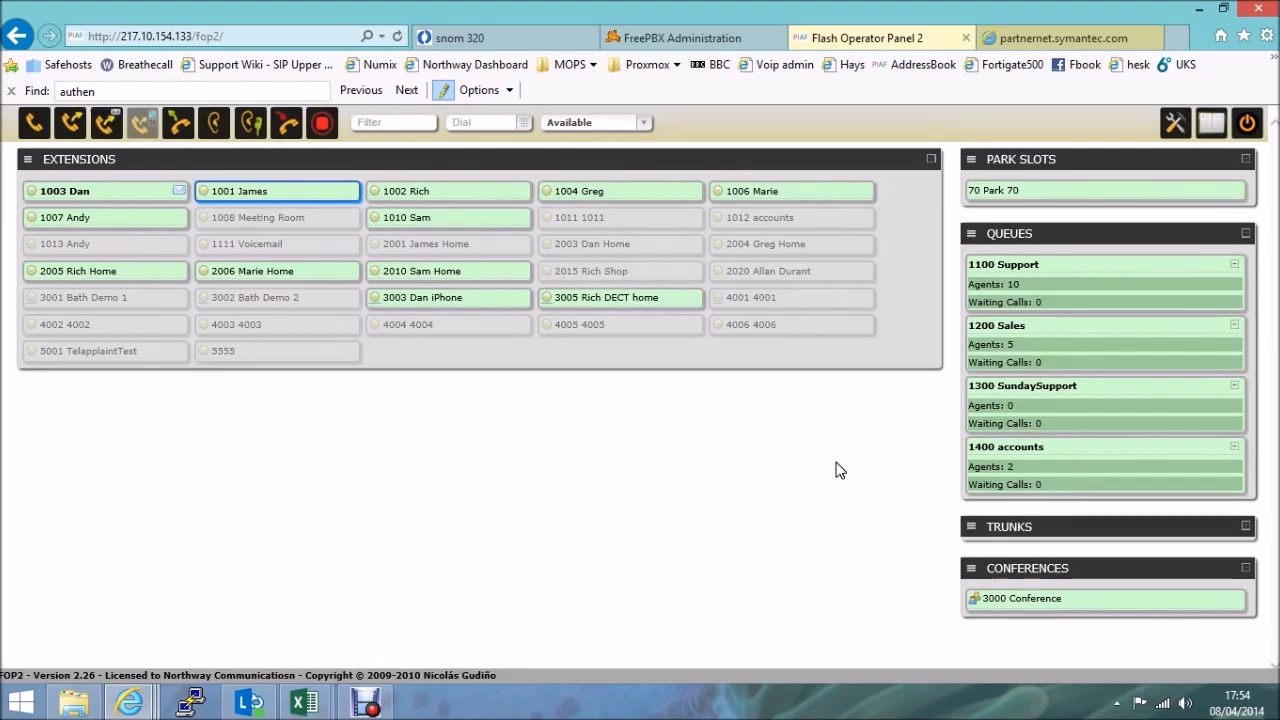
{"action": "left_click", "coordinate": [823, 466]}
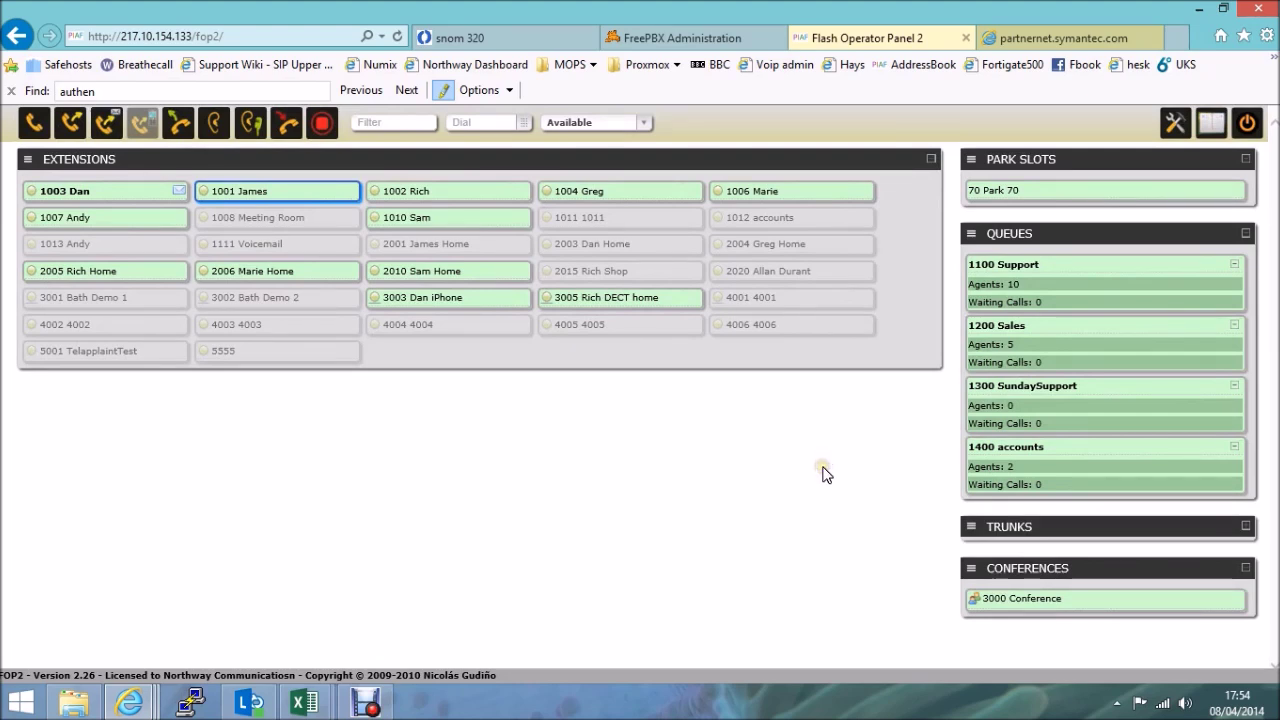